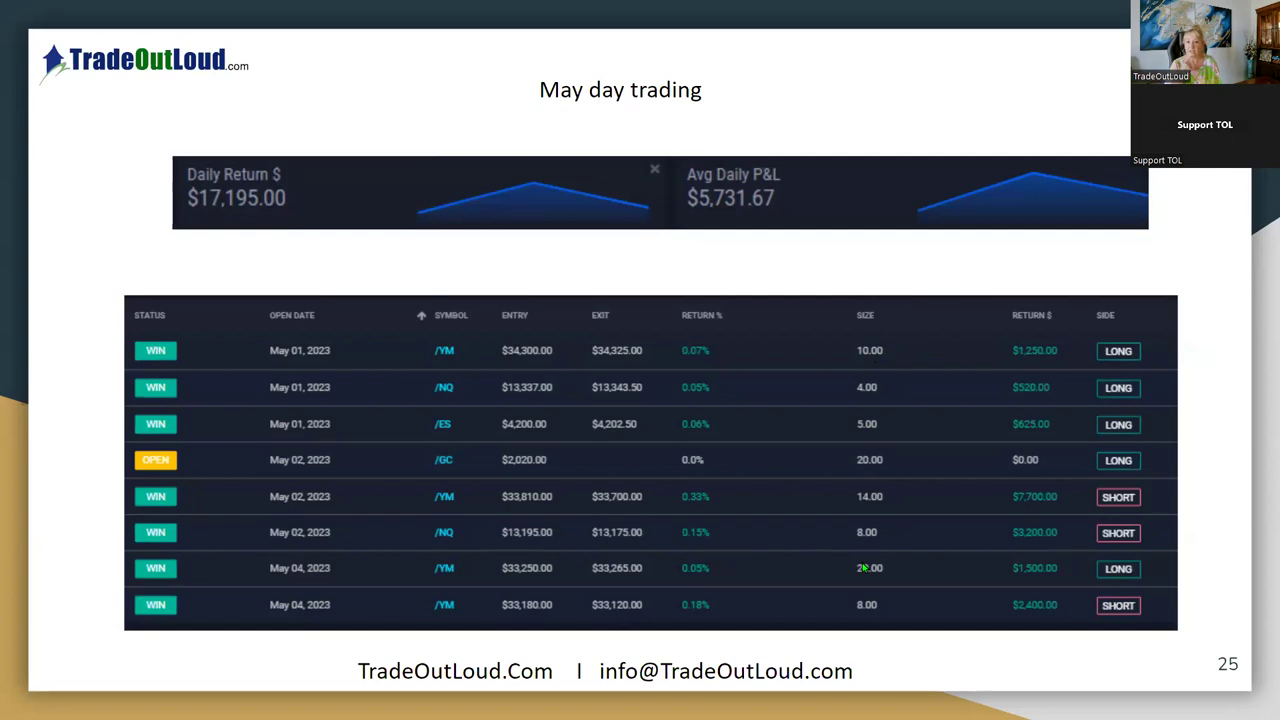
key("Right")
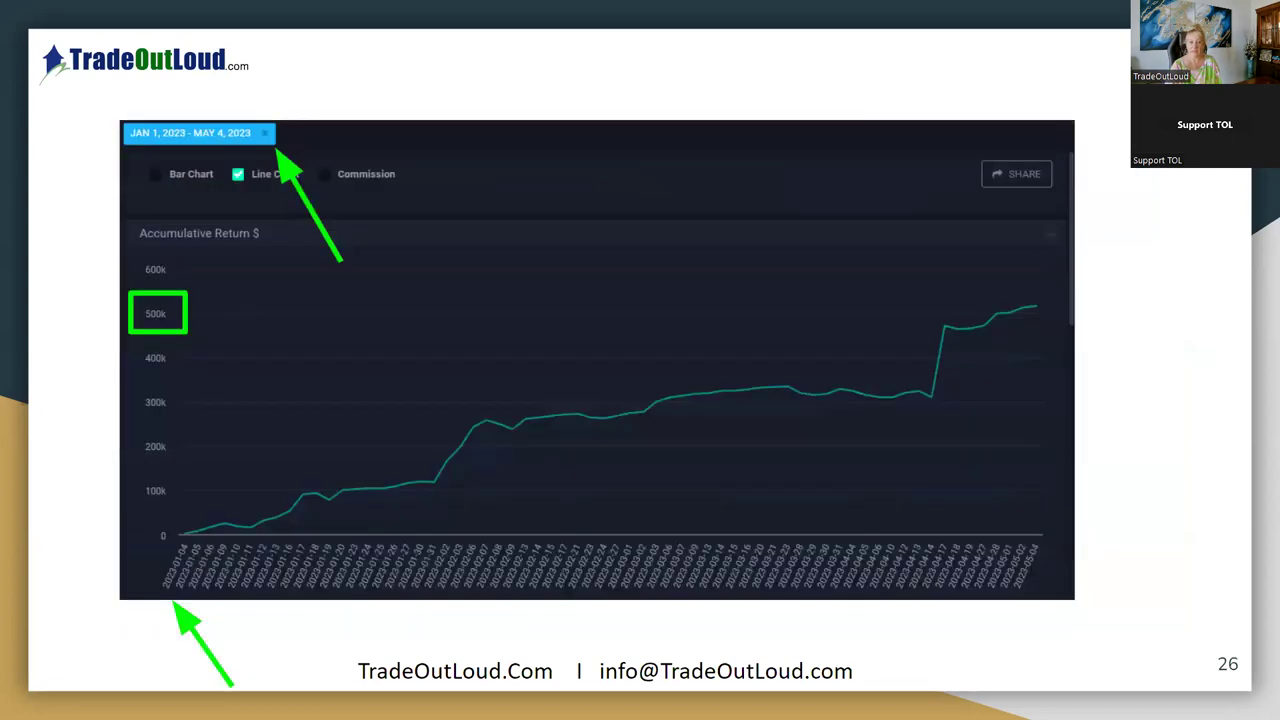
key("Right")
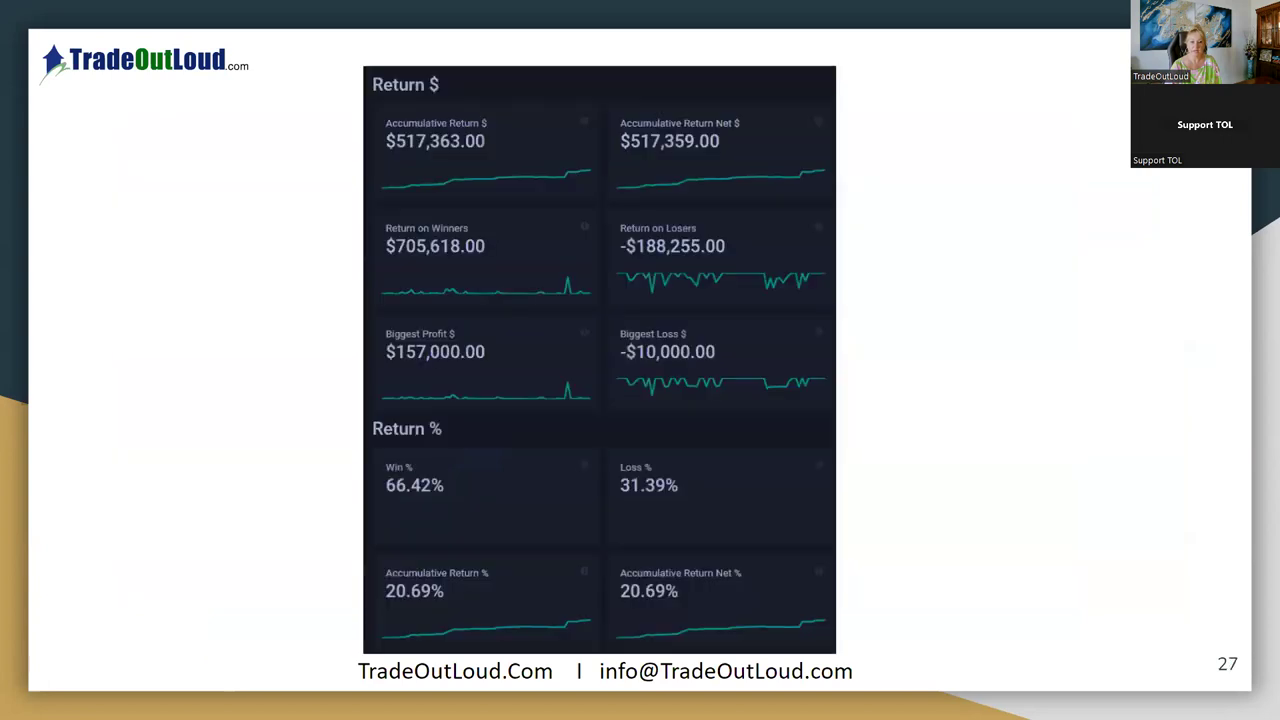
key("Right")
key("Right")
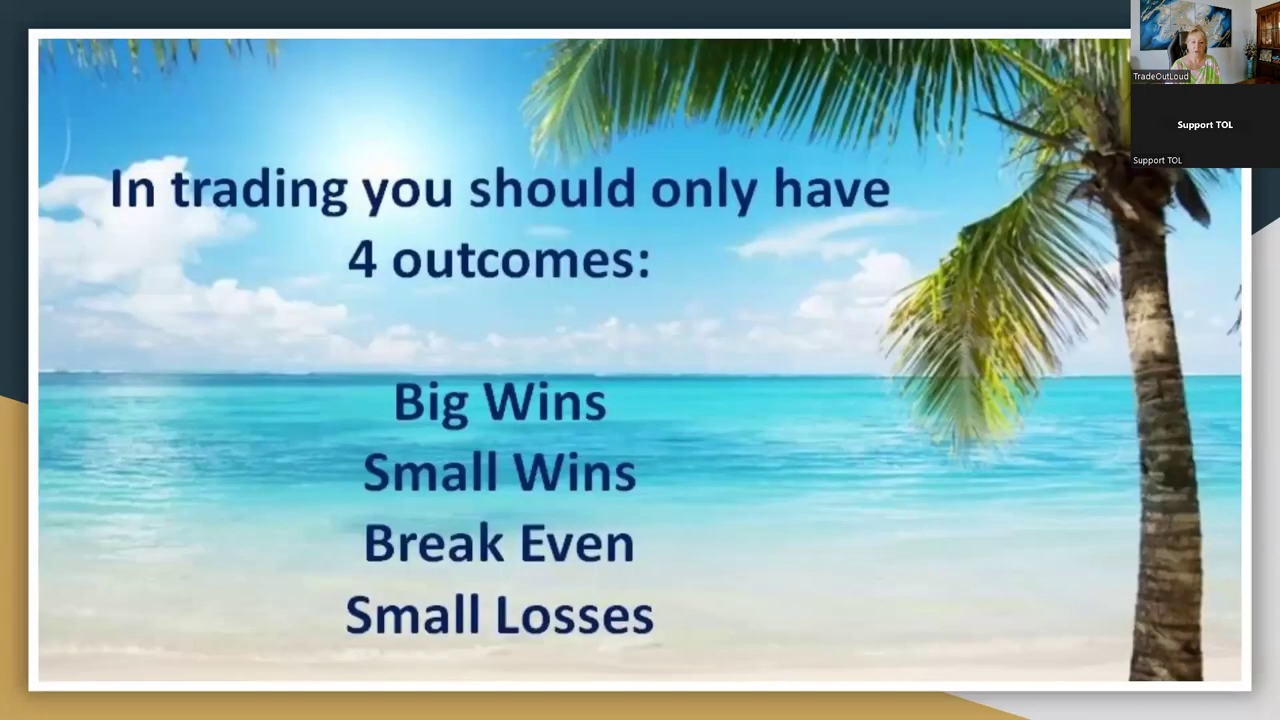
key("Right")
key("Right")
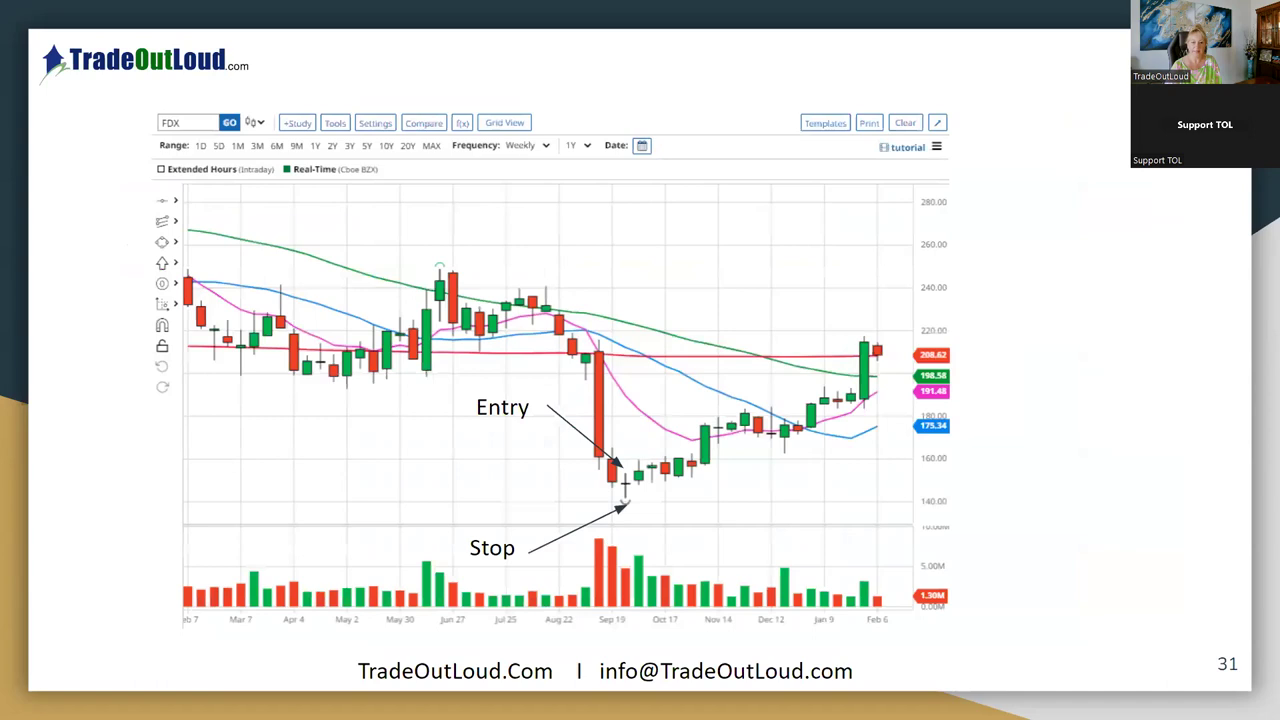
key("Right")
key("Right")
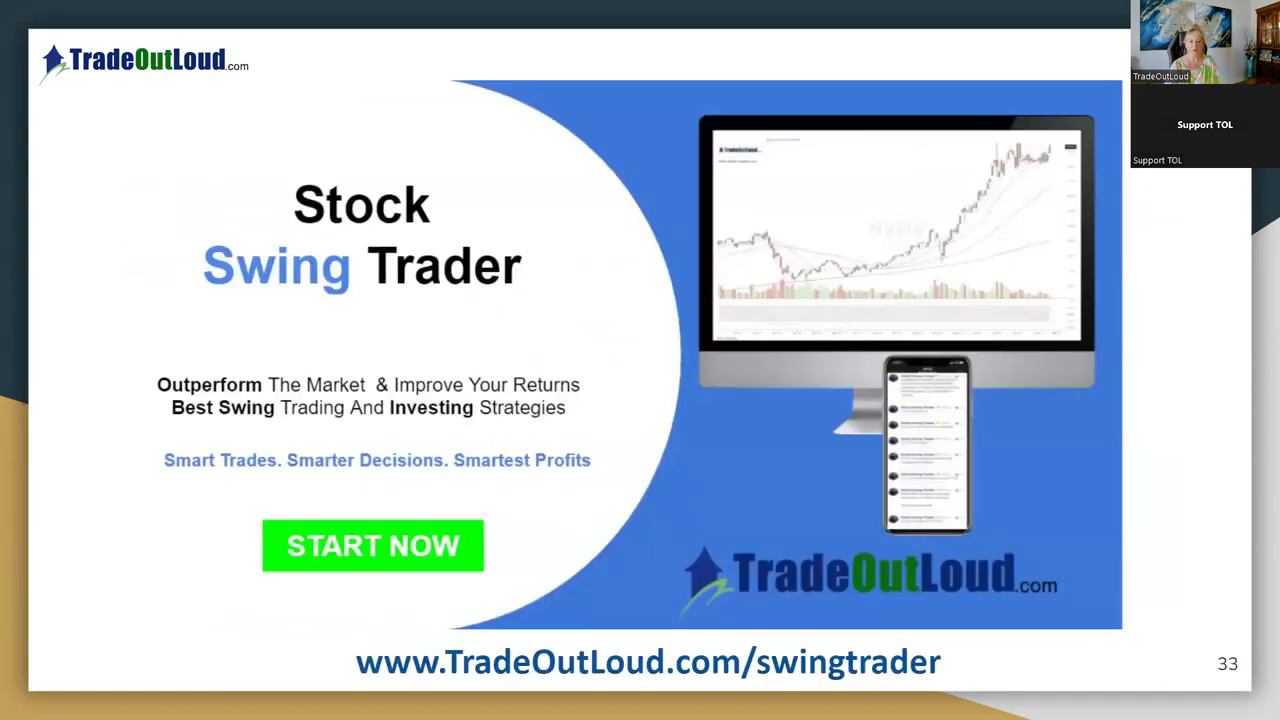
key("Left")
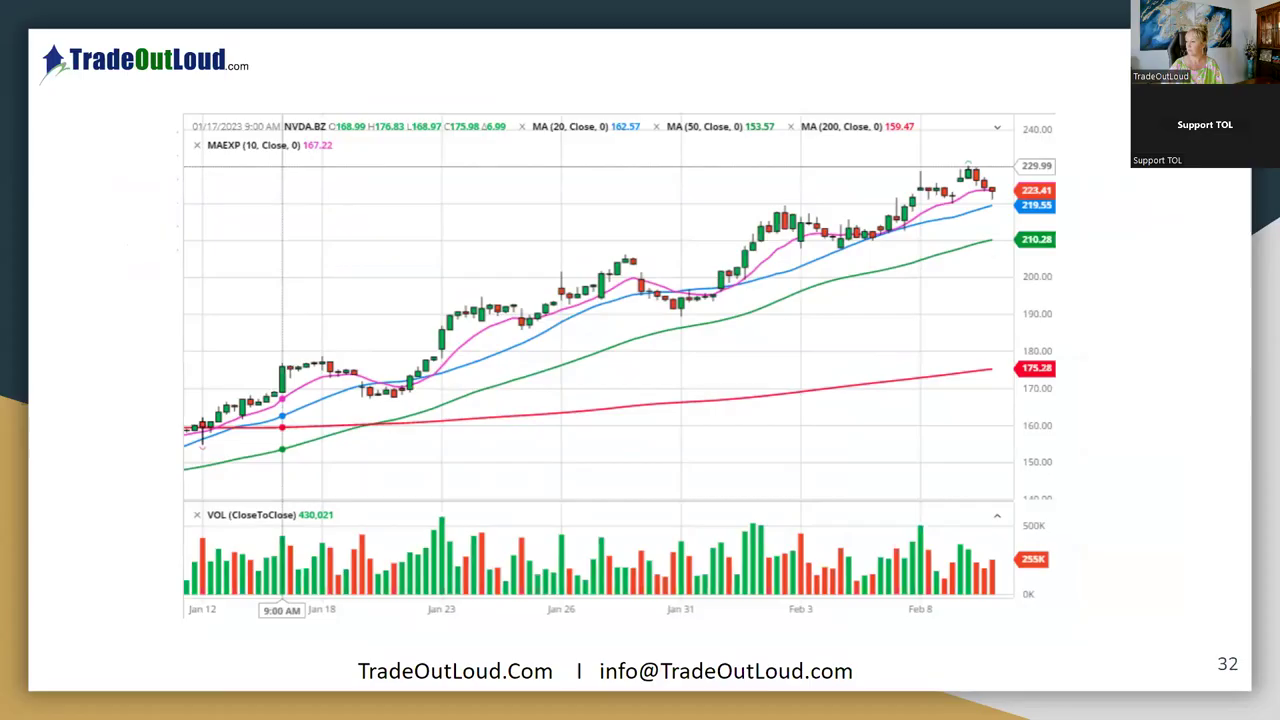
Switch to the 2023 TOL FUTURES TRADING ROOM spreadsheet in the browser and review the trade log from January to August 2023.
key("alt+Tab")
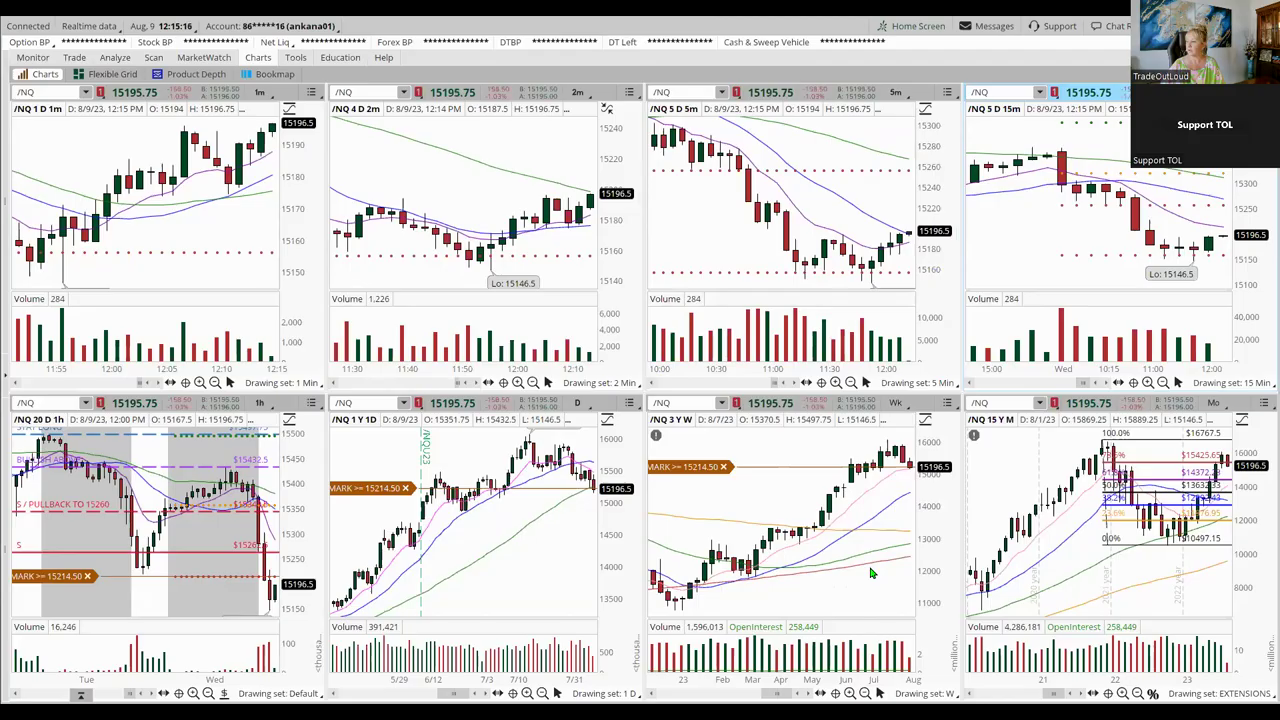
key("alt+Tab")
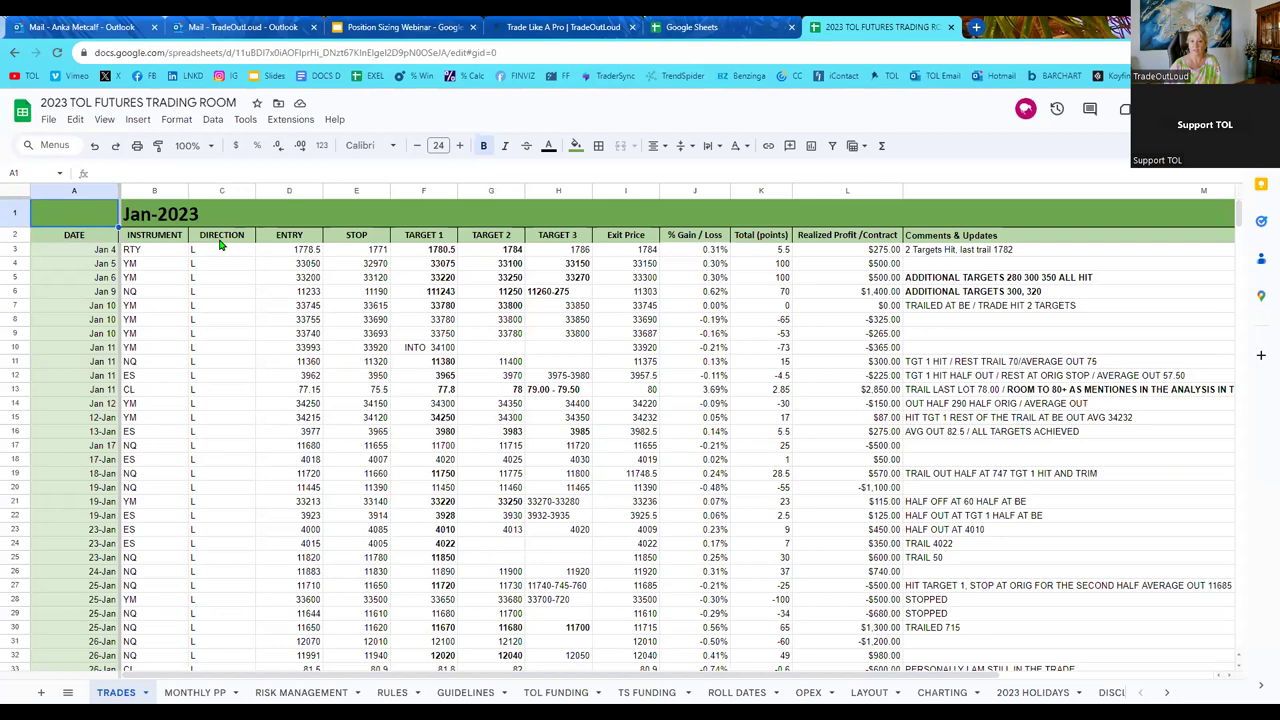
scroll(310, 368, "down", 10)
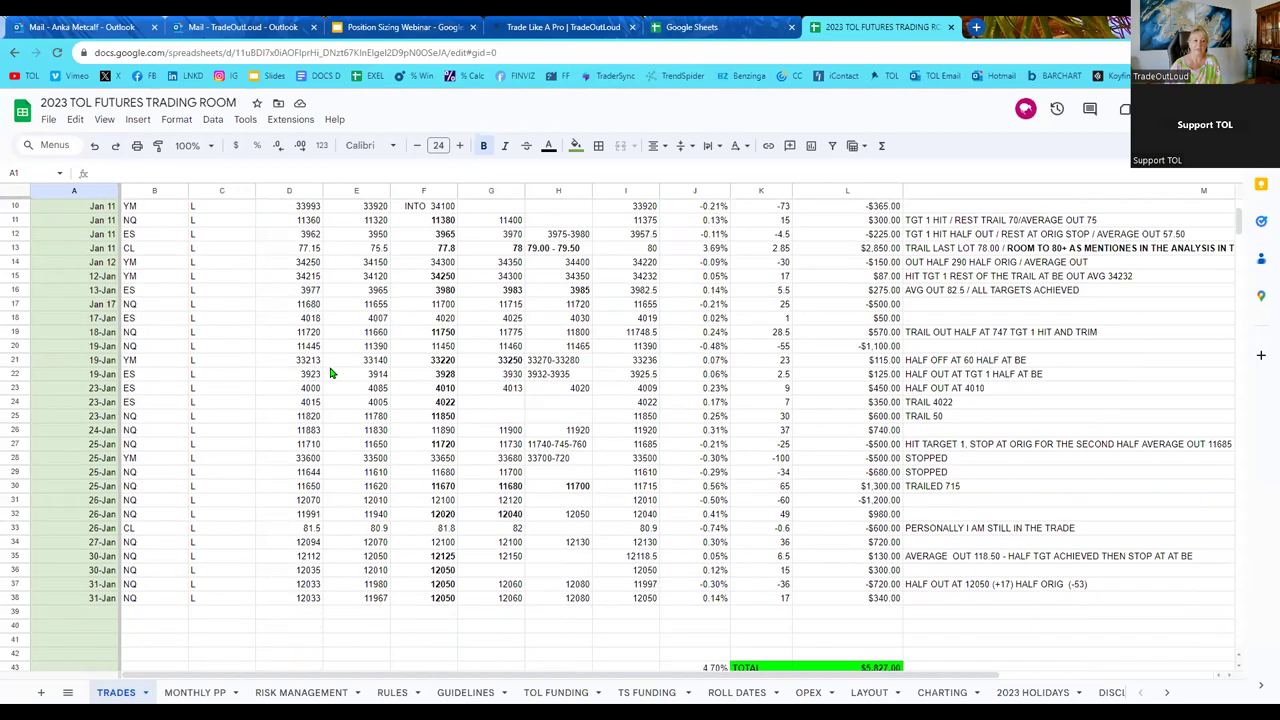
scroll(478, 428, "down", 15)
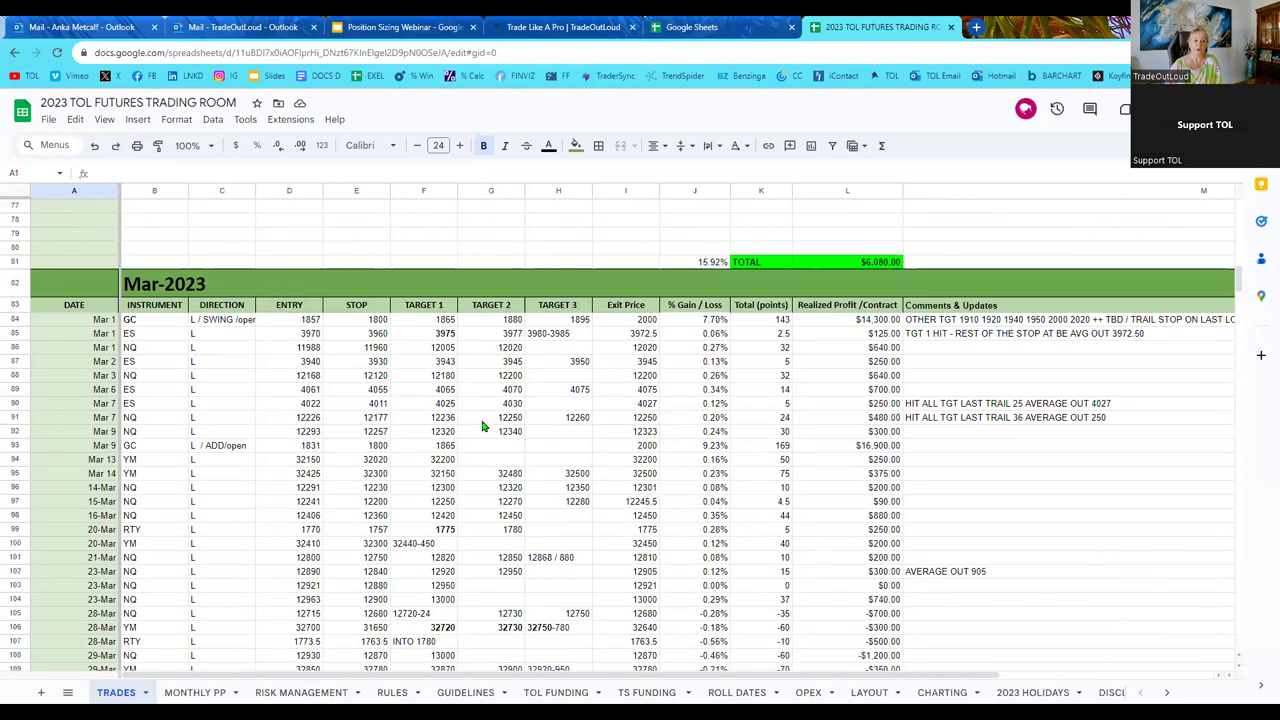
scroll(488, 437, "down", 15)
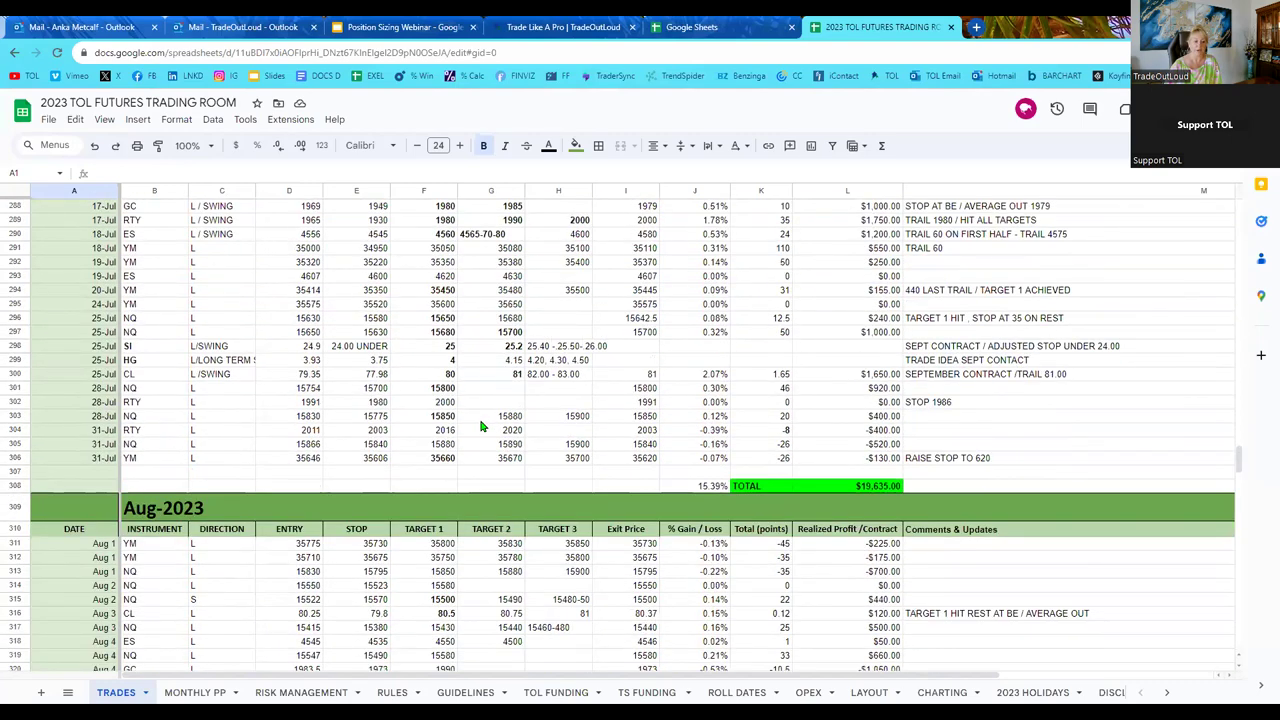
Review the monthly trade results from January to May 2023 on the MONTHLY PP sheet.
left_click(198, 694)
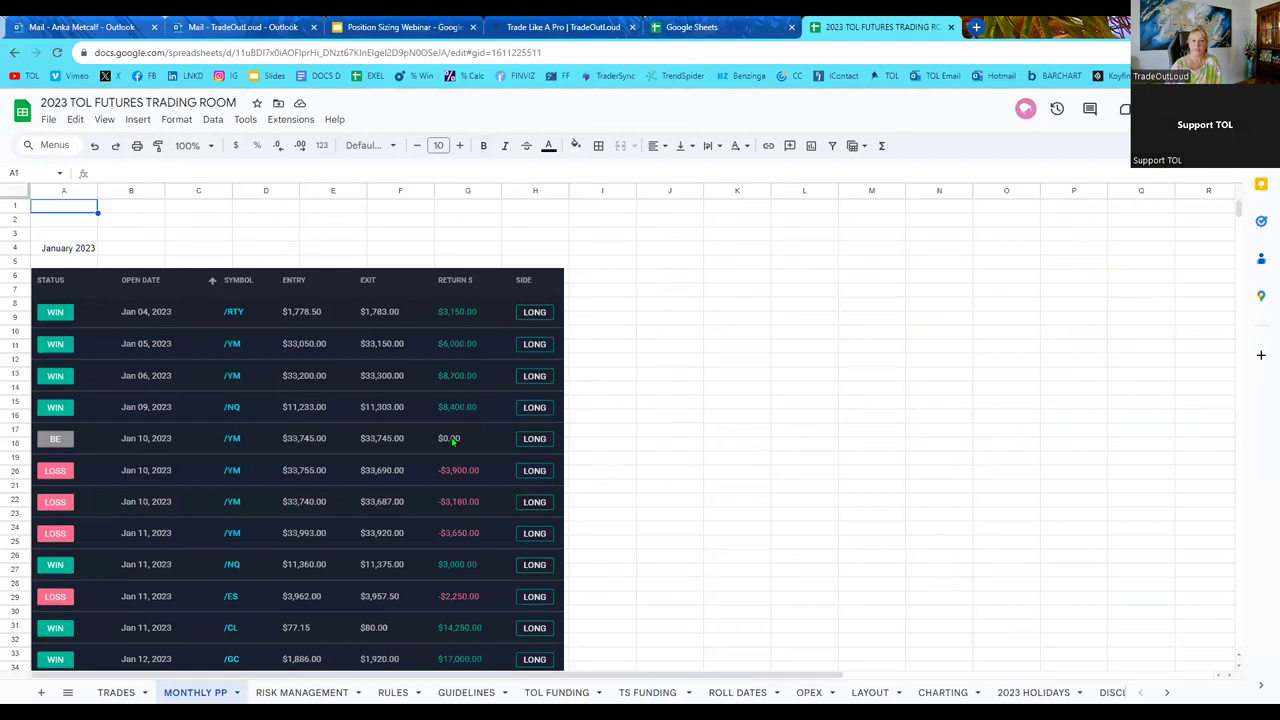
scroll(452, 446, "down", 10)
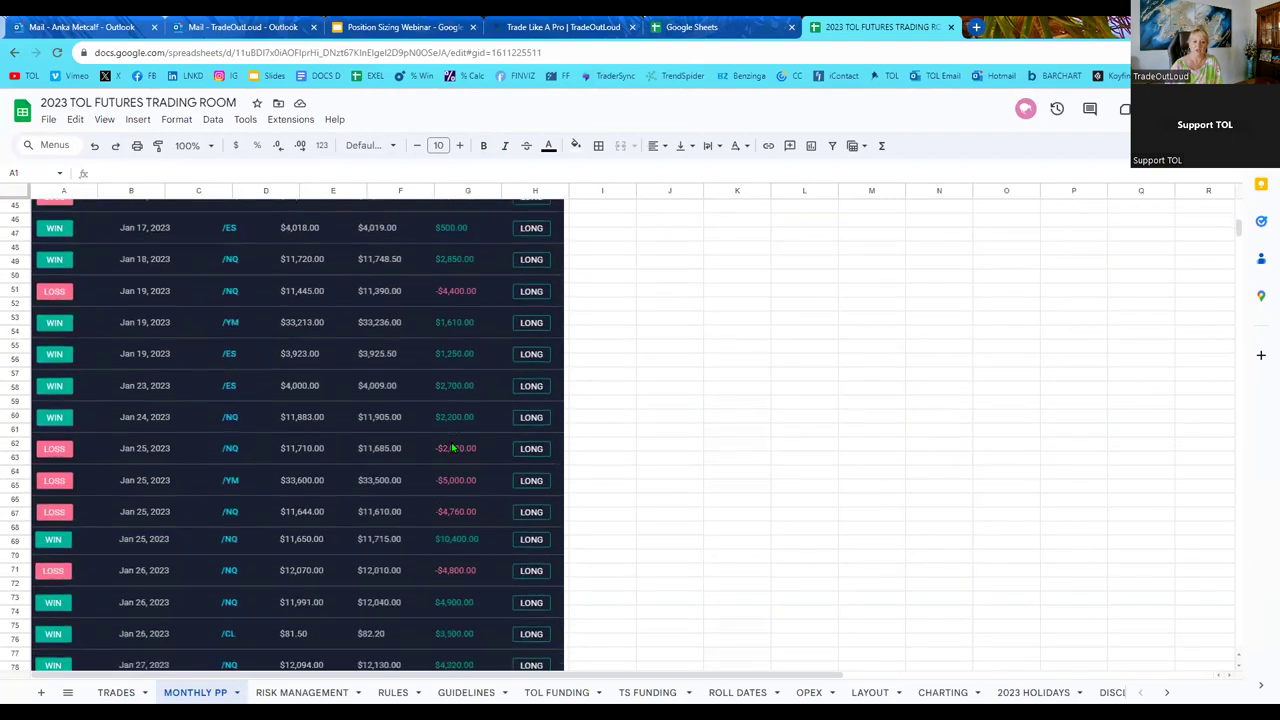
scroll(452, 448, "down", 3)
scroll(452, 447, "down", 15)
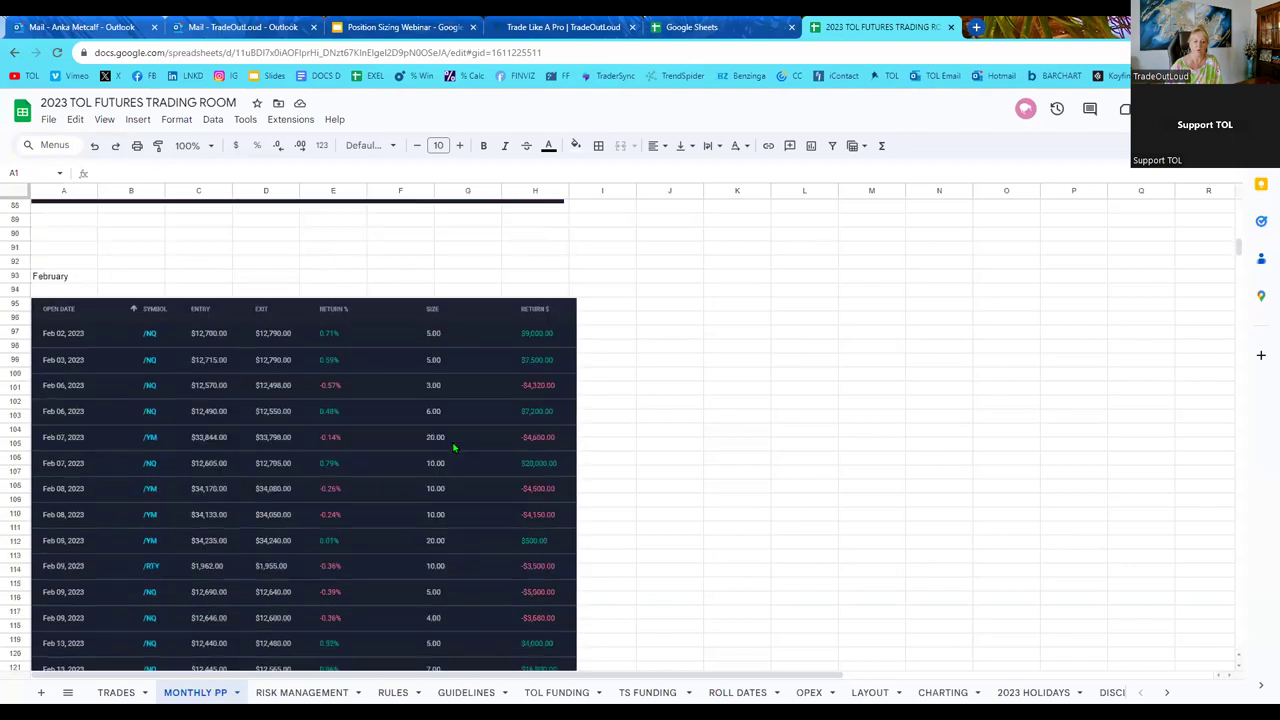
scroll(455, 448, "down", 8)
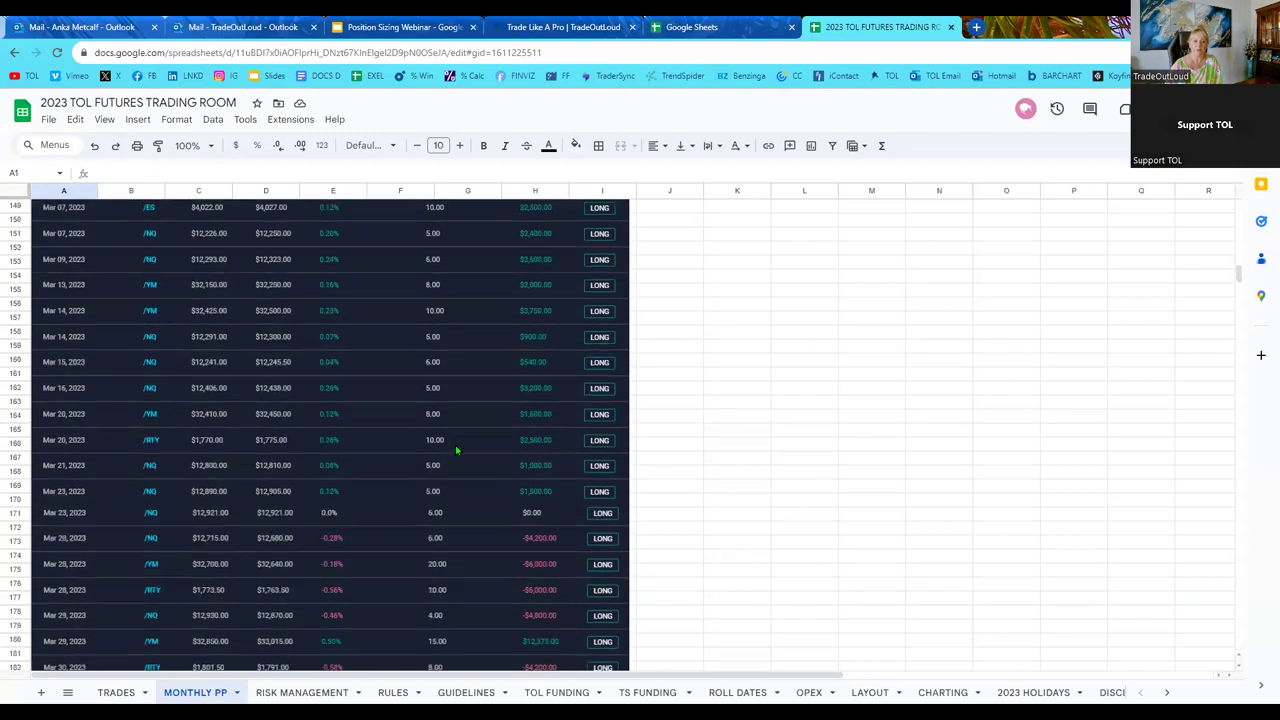
scroll(459, 449, "down", 12)
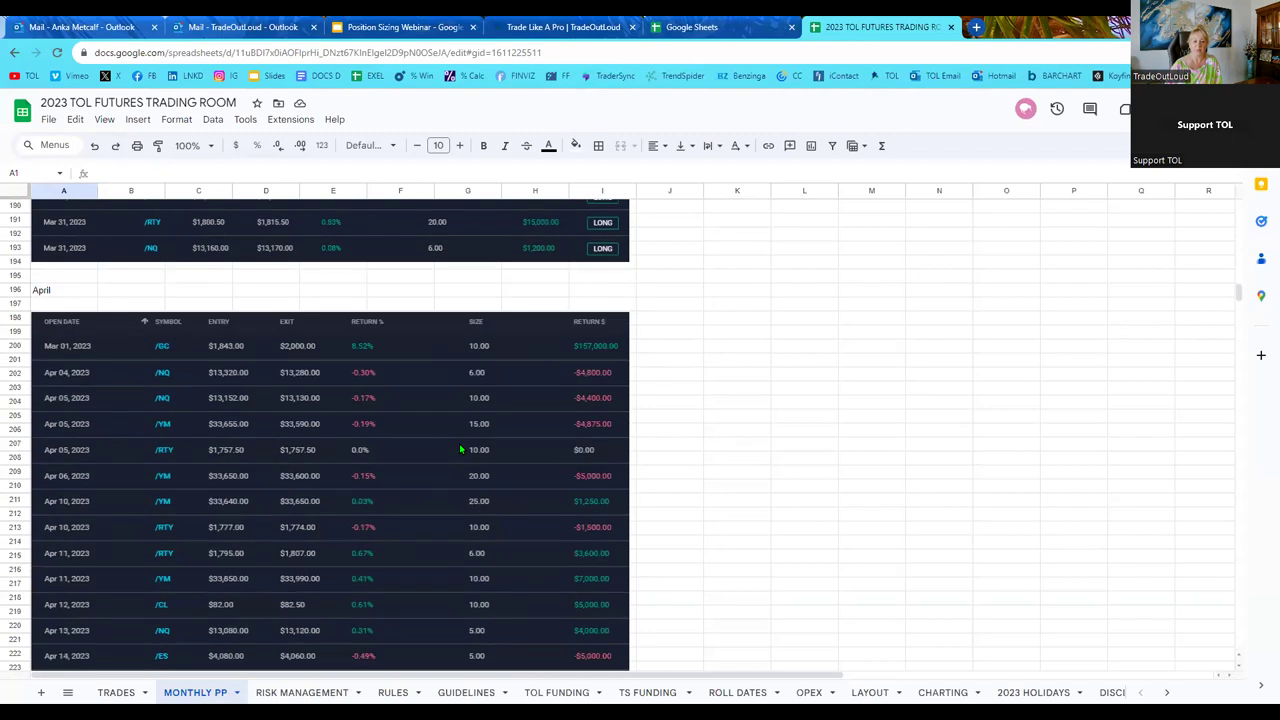
scroll(461, 450, "down", 1)
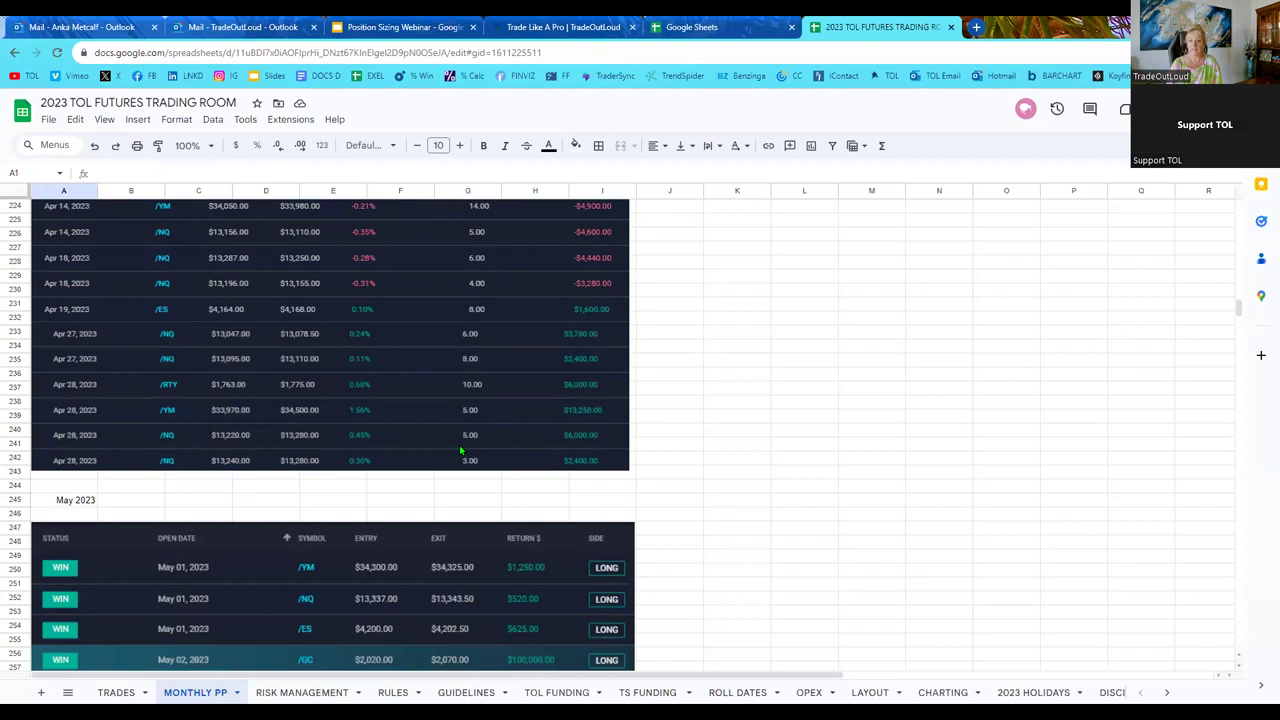
Open the futures risk calculator linked below the contract tables on the RISK MANAGEMENT sheet.
left_click(270, 694)
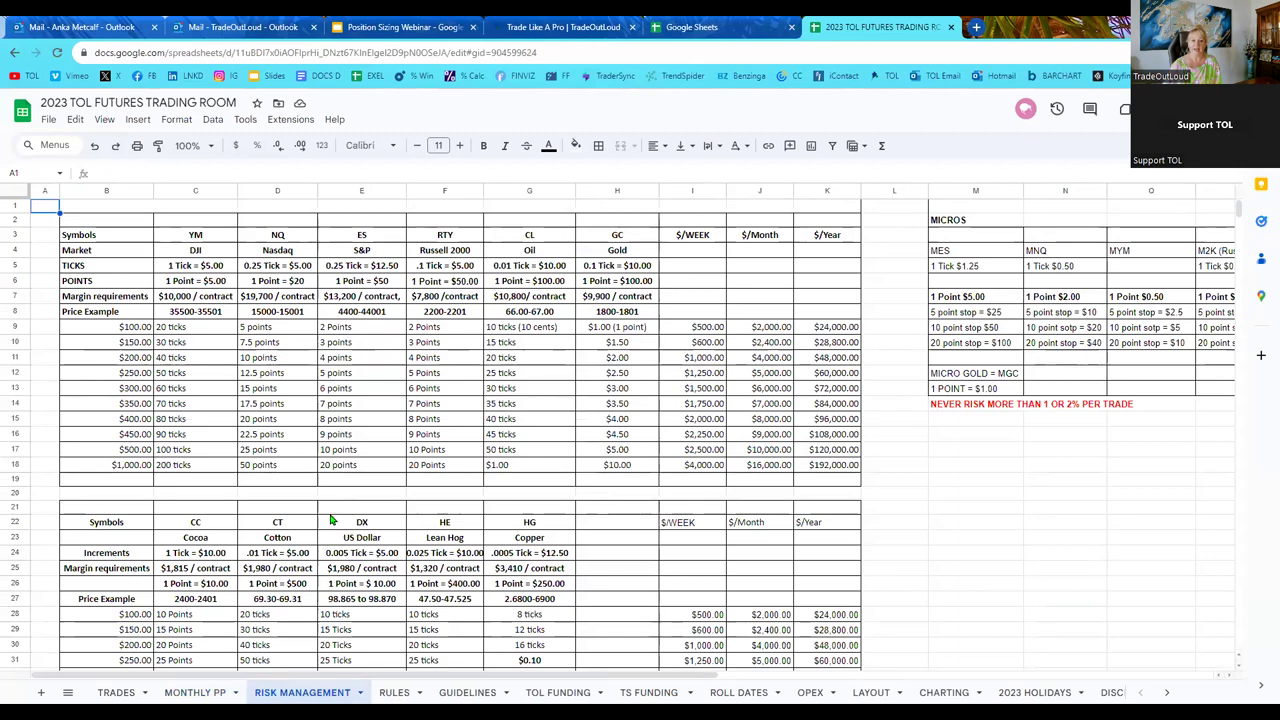
scroll(325, 530, "down", 6)
scroll(316, 540, "down", 15)
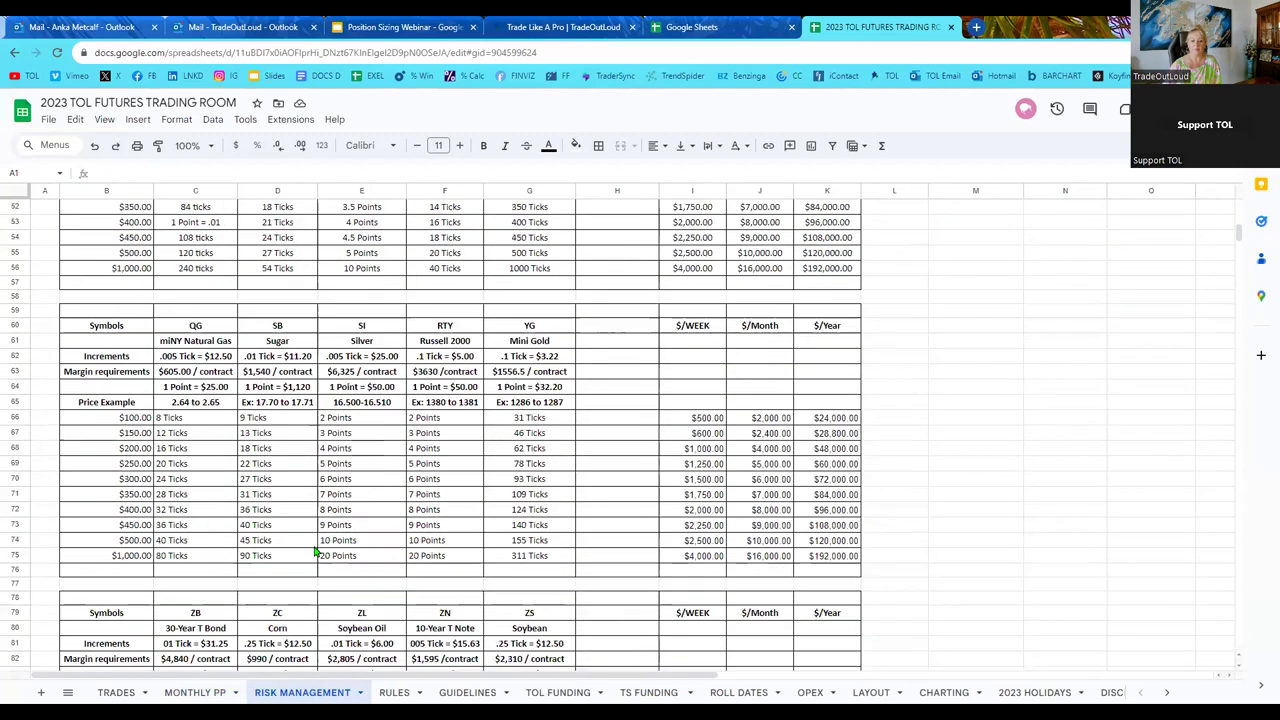
scroll(310, 563, "down", 3)
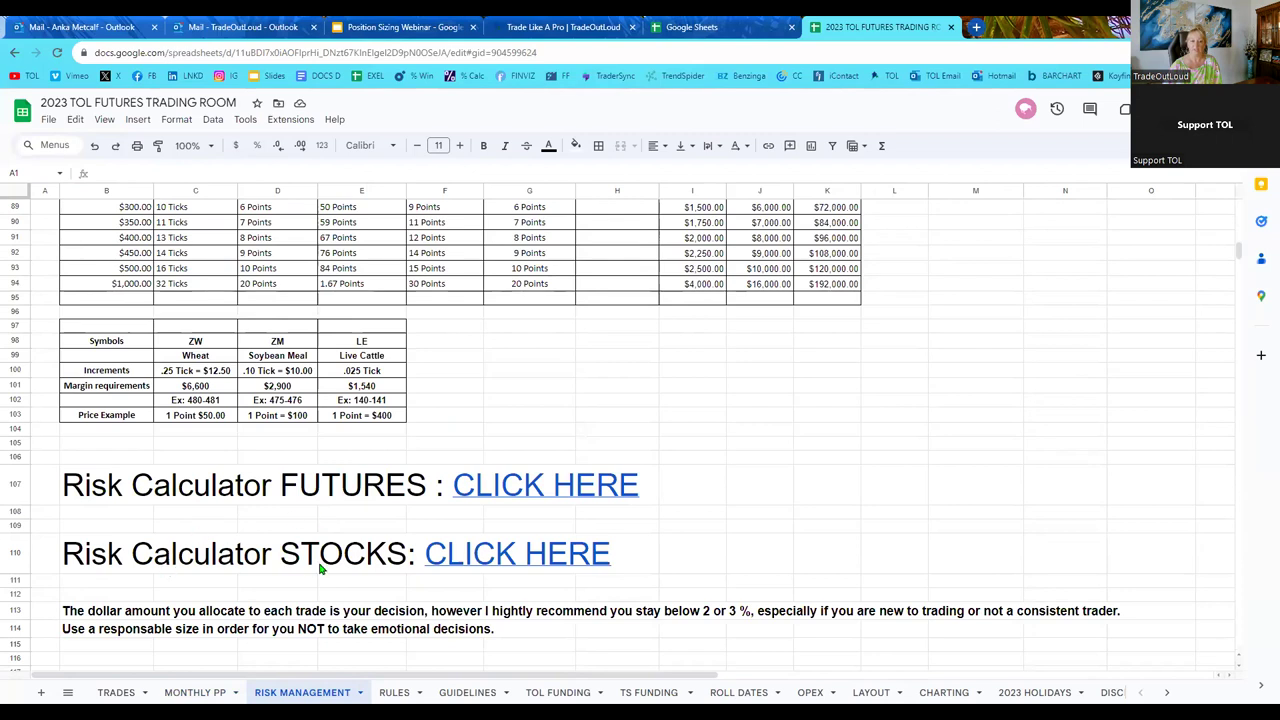
mouse_move(100, 490)
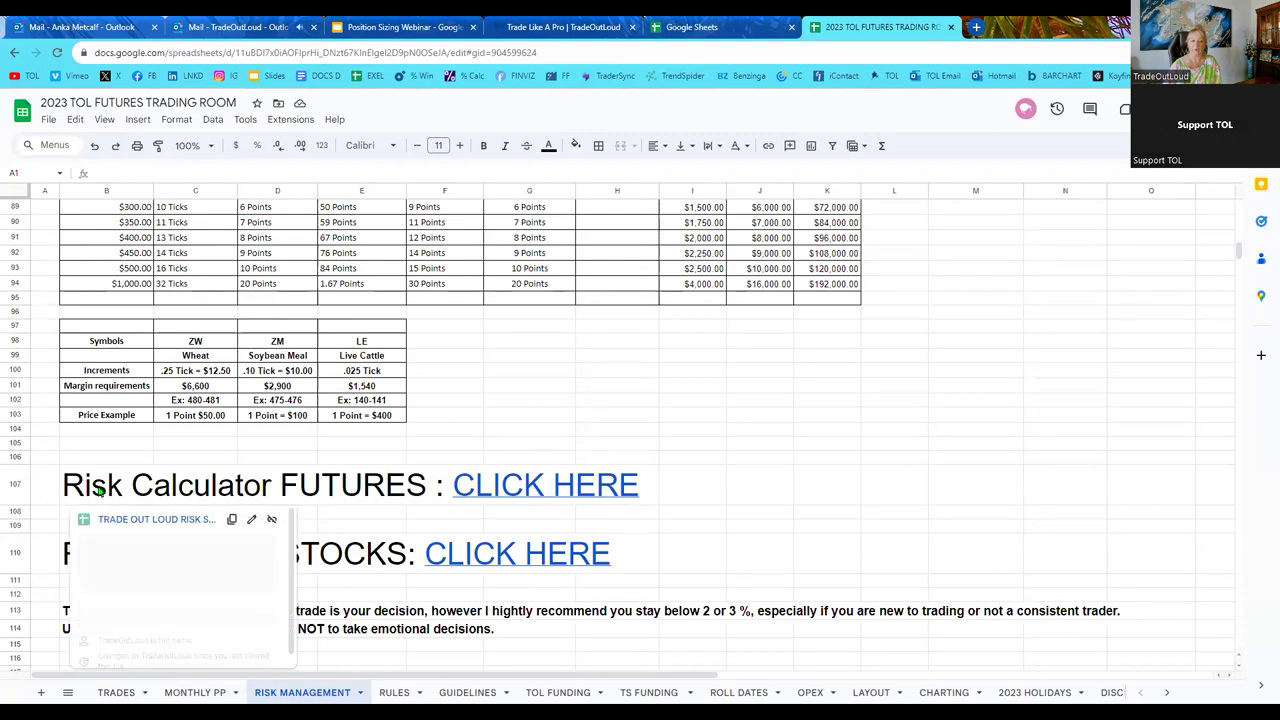
left_click(116, 523)
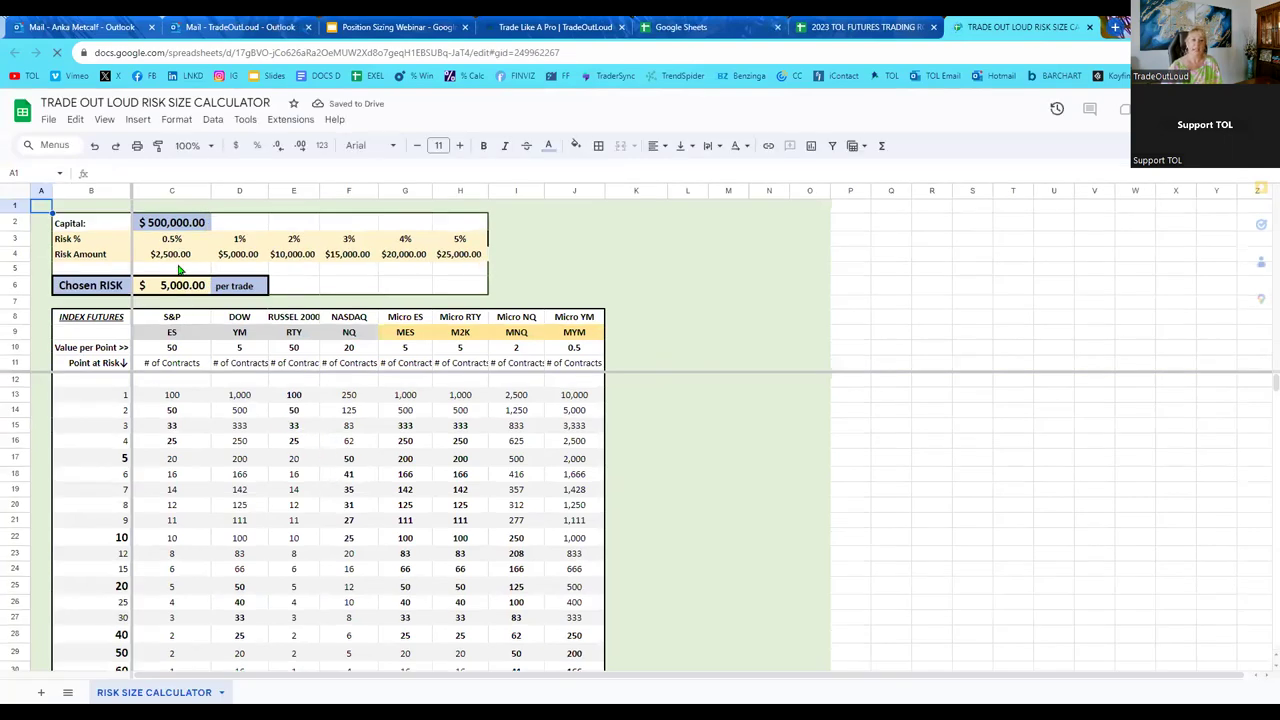
Set the calculator's capital to $50,000.
left_click(175, 224)
type("50000")
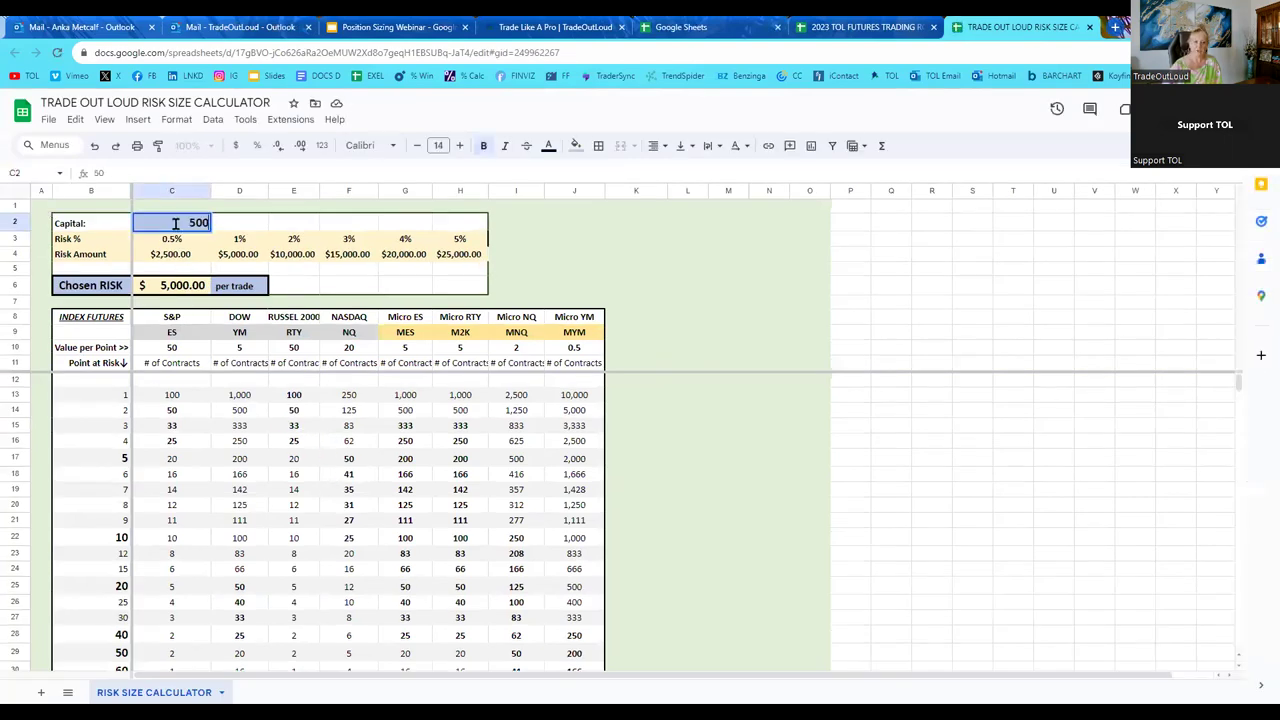
left_click(592, 243)
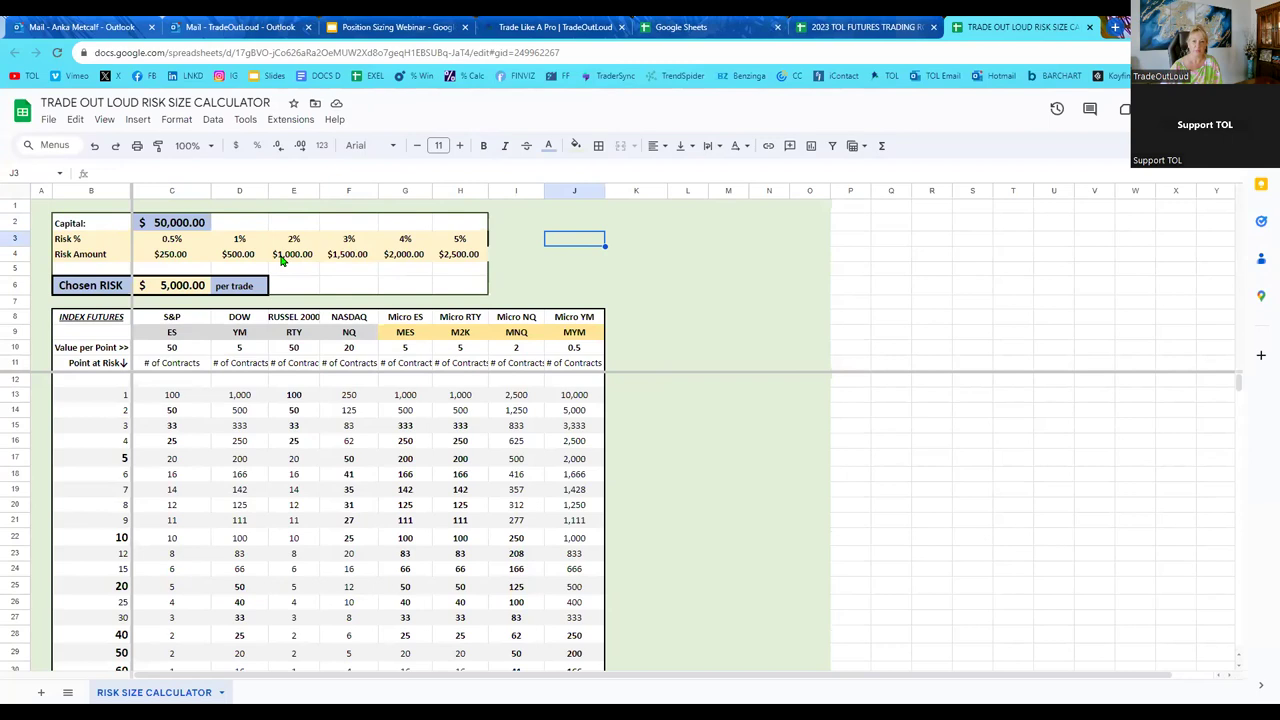
Set the chosen risk per trade to $500.
left_click(195, 290)
type("500")
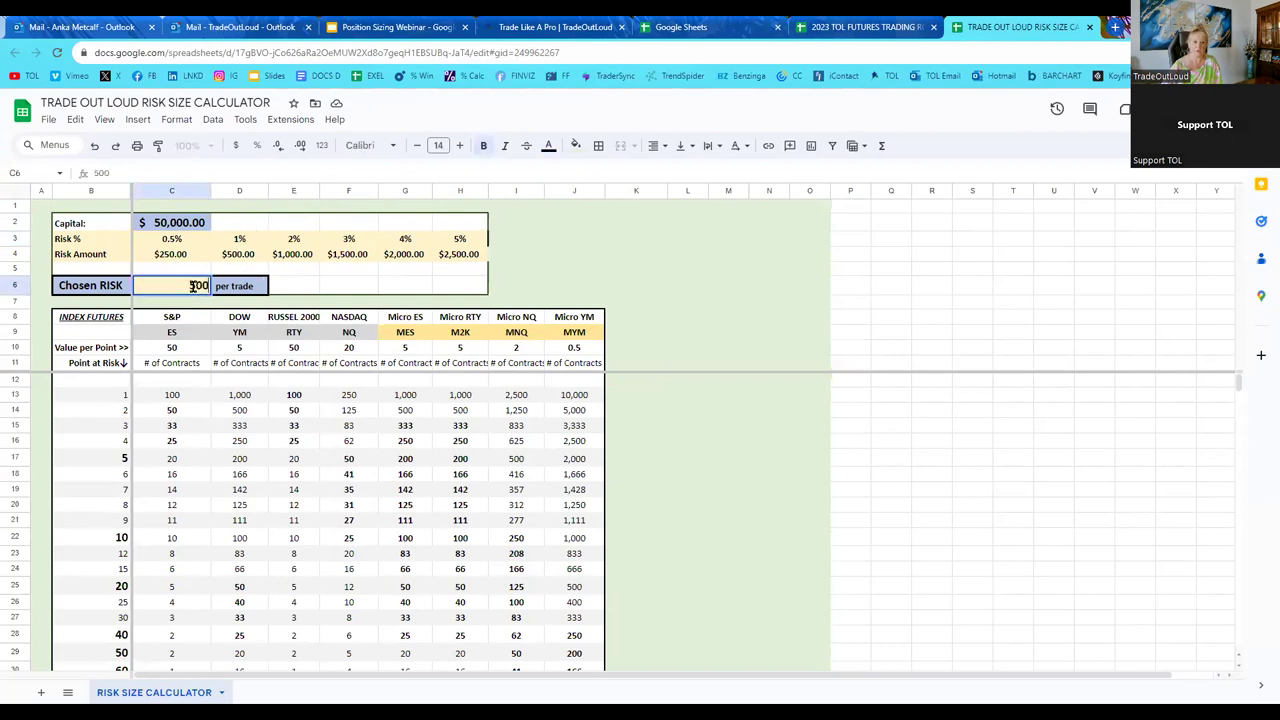
left_click(787, 460)
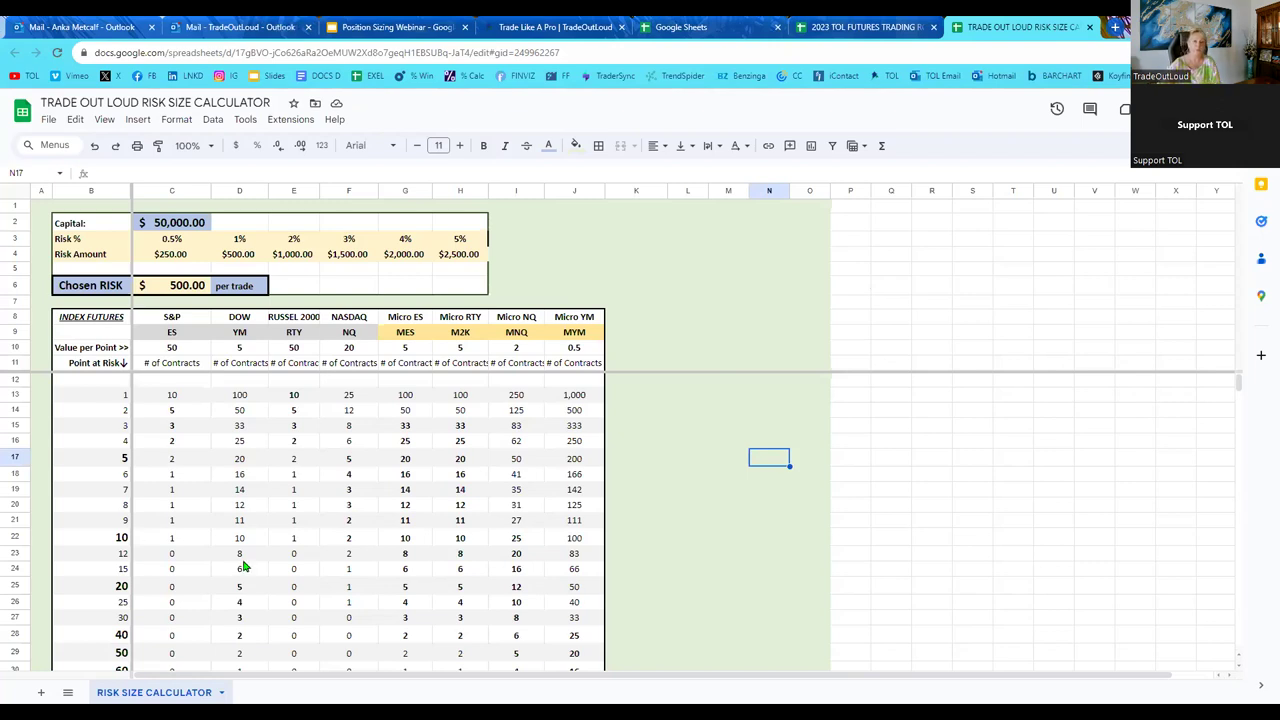
Examine the number of contracts for a 40-point risk across the index futures up to Micro NQ.
left_click(107, 640)
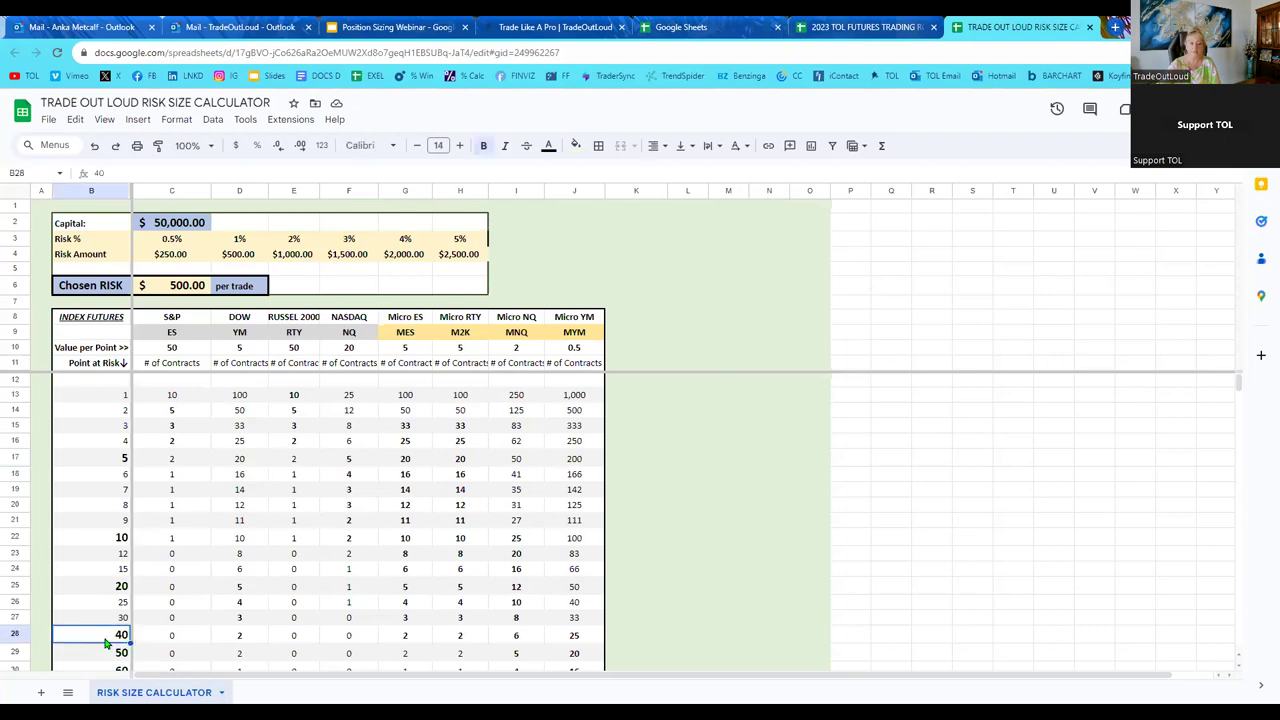
key("Right")
key("Right")
key("Right")
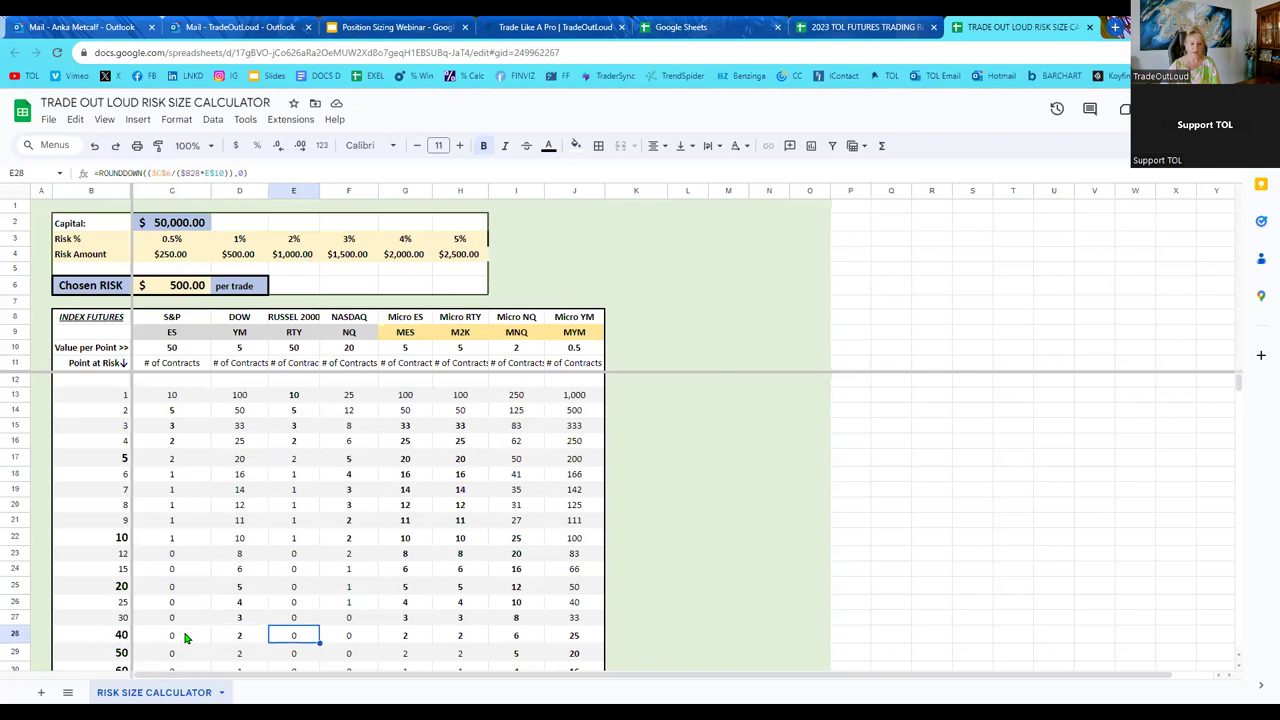
key("Right")
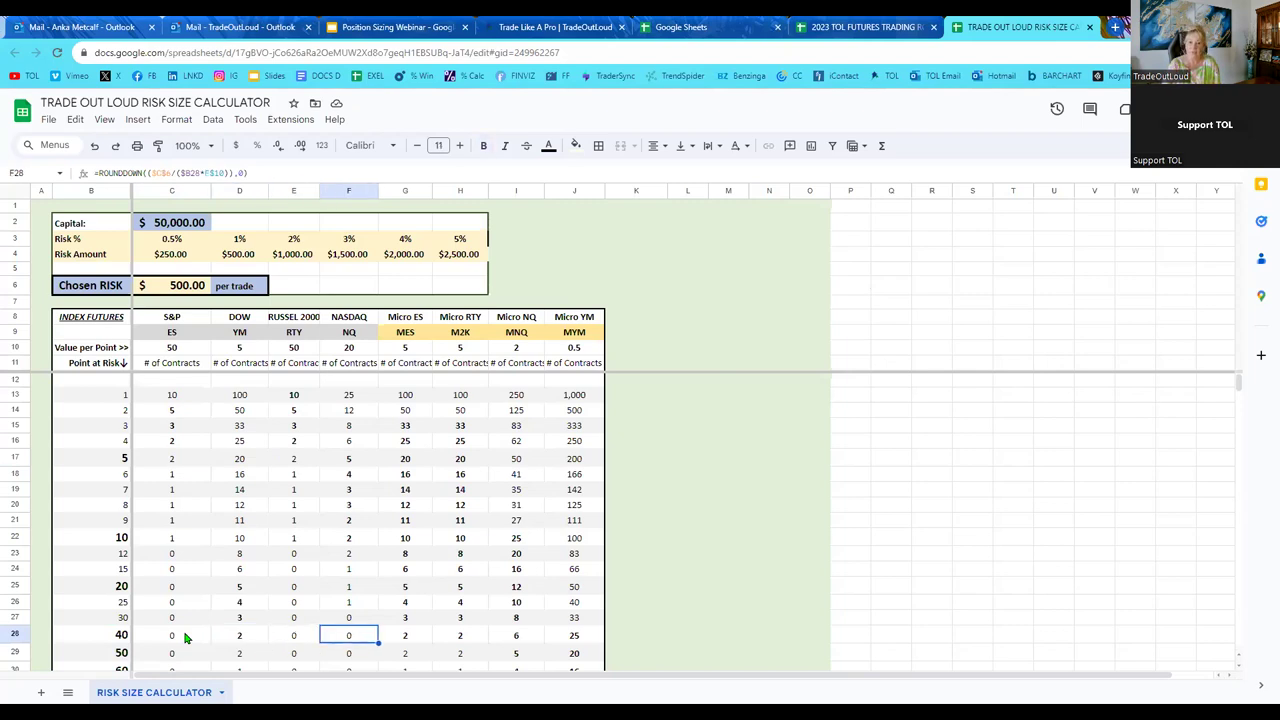
key("Right")
key("Right")
key("Right")
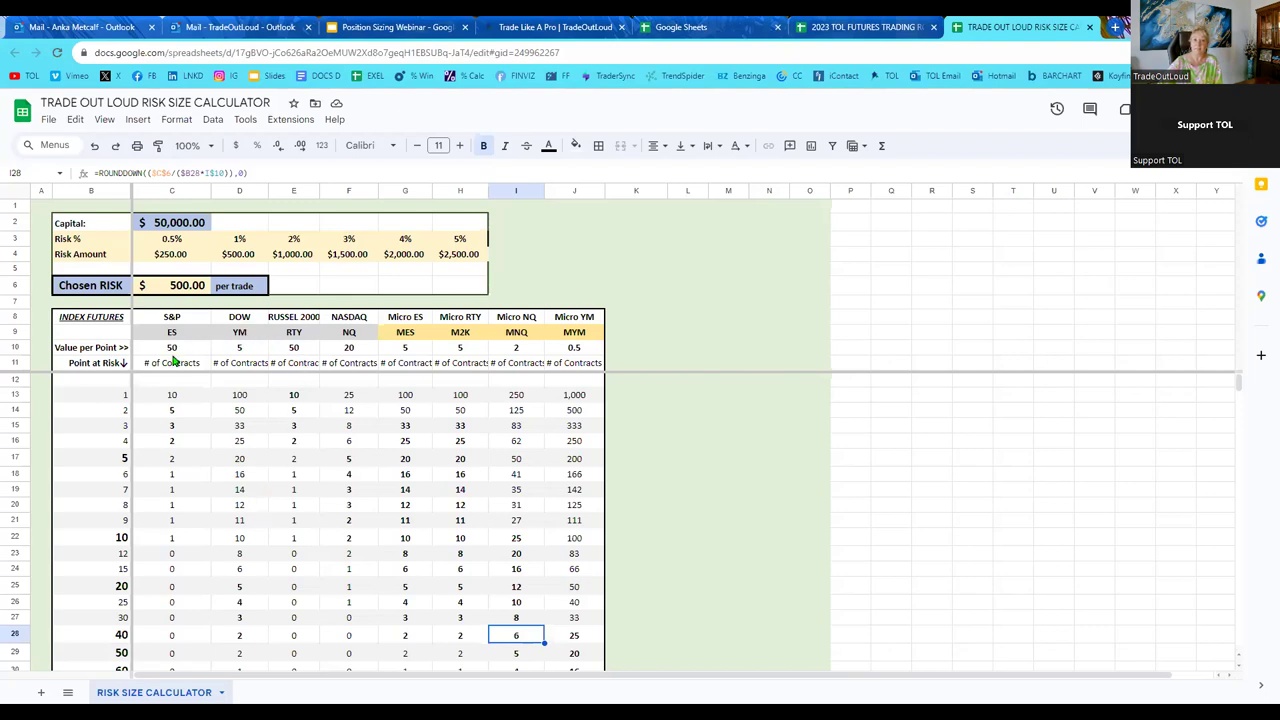
Examine the number of contracts for a 7-point risk, comparing the full-size index futures with Micro ES.
left_click(127, 493)
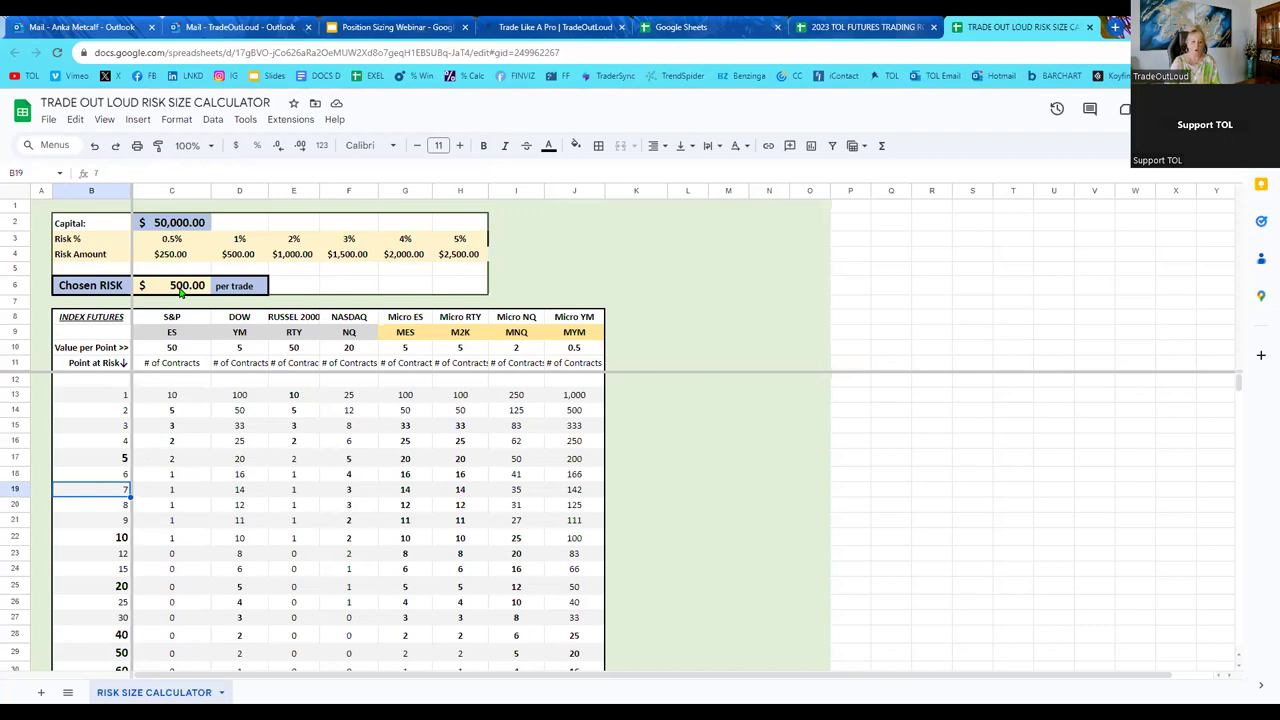
key("Right")
key("Right")
key("Left")
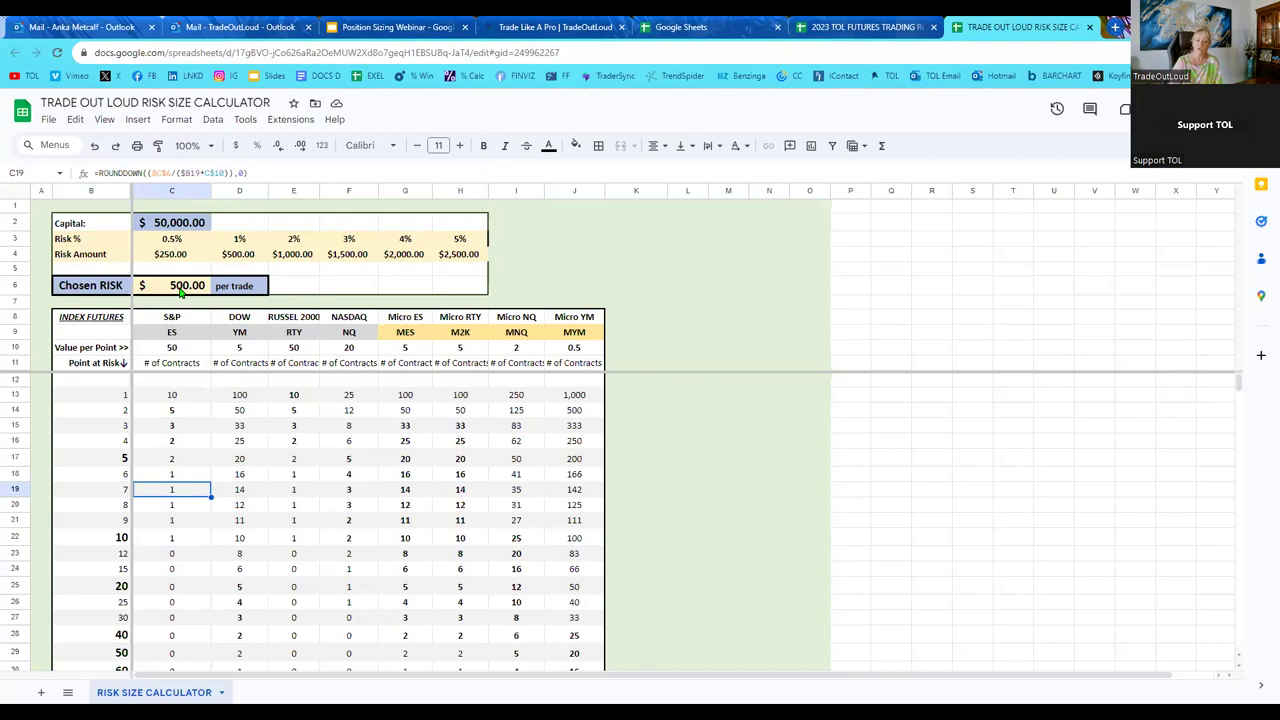
key("Right")
key("Right")
key("Right")
key("Right")
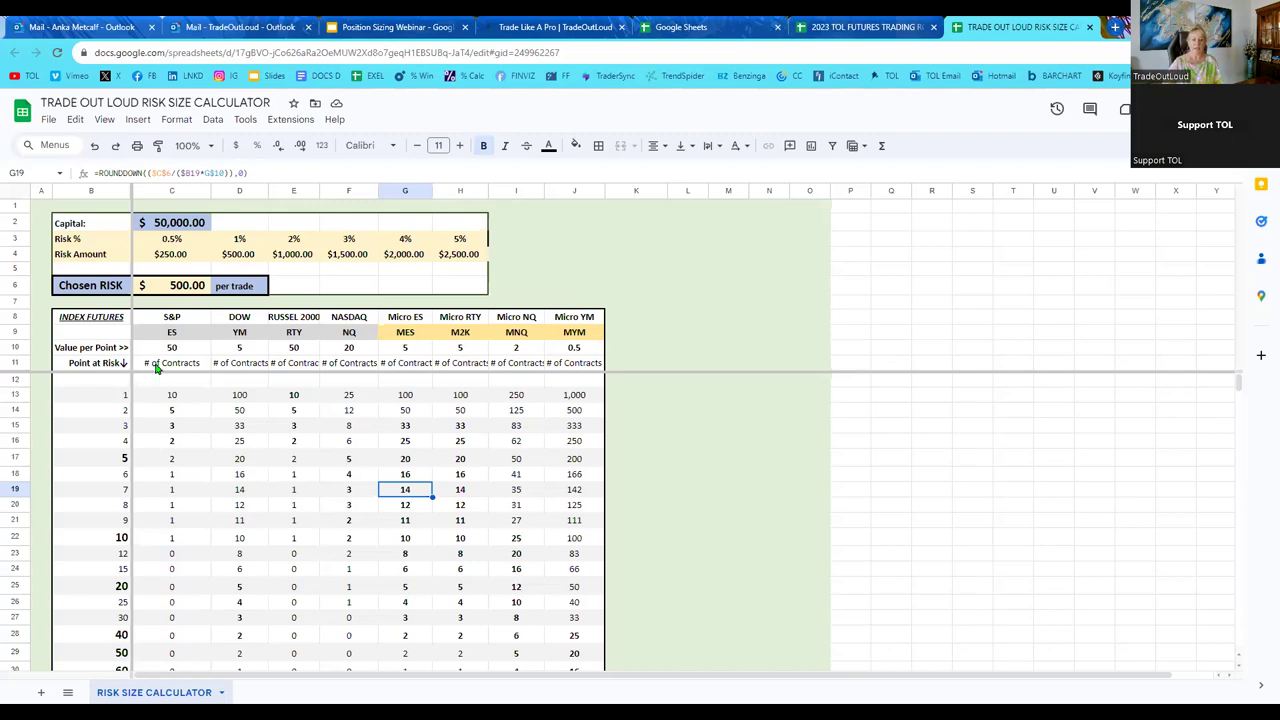
Return to the trading room spreadsheet and review the trading room rules on the RULES sheet.
left_click(826, 27)
left_click(394, 692)
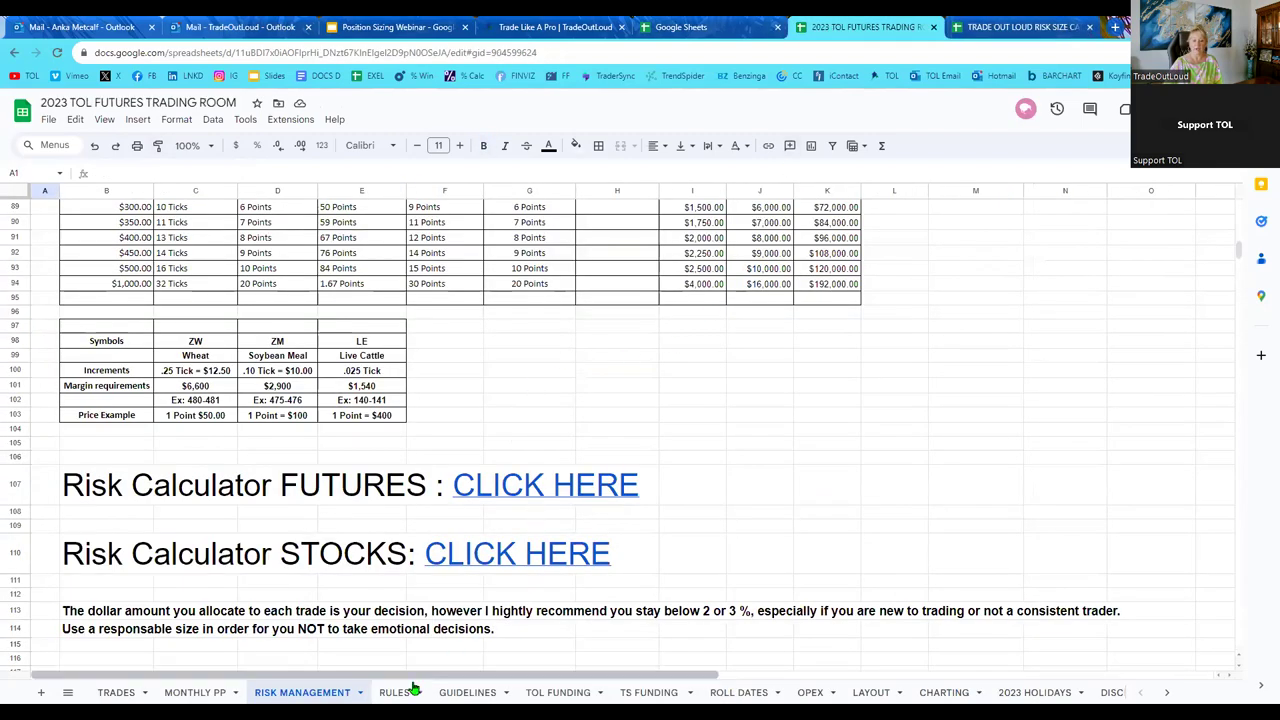
scroll(360, 532, "down", 3)
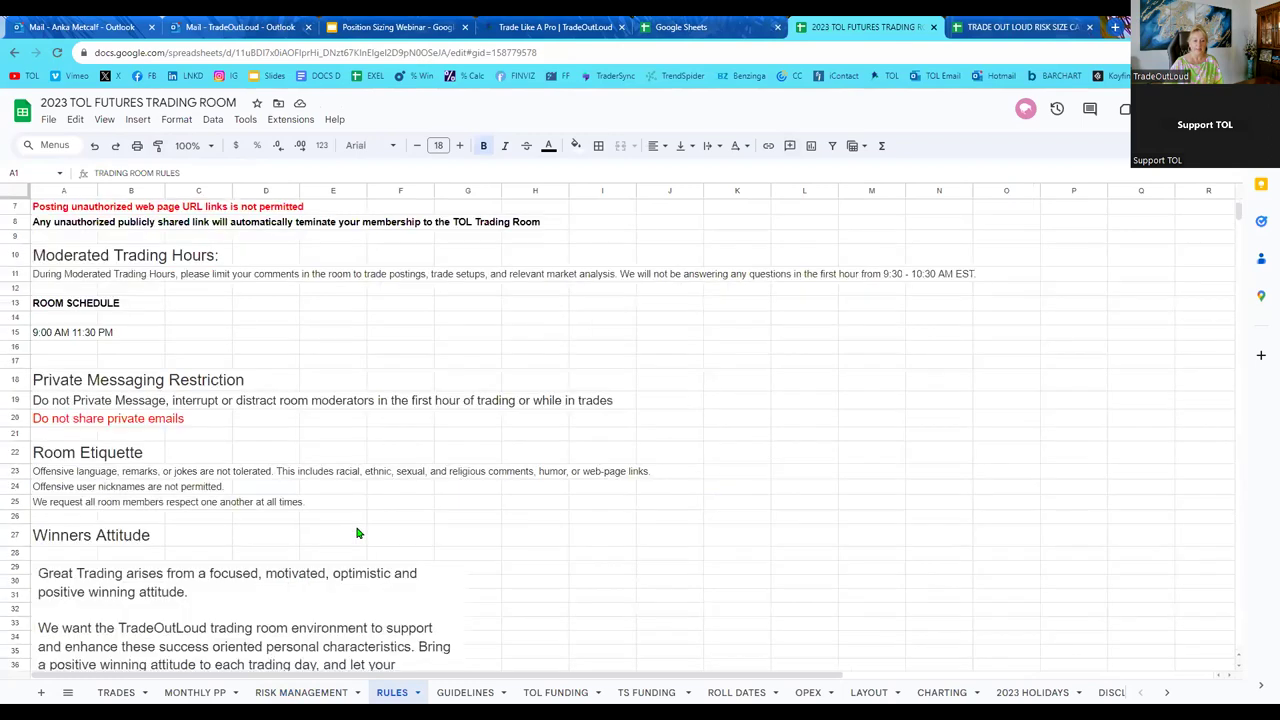
Review the Futures Day and Swing Trading Guidelines on the GUIDELINES sheet, from entries and stops through targets, exits and cancelled trades.
left_click(472, 692)
scroll(294, 435, "down", 5)
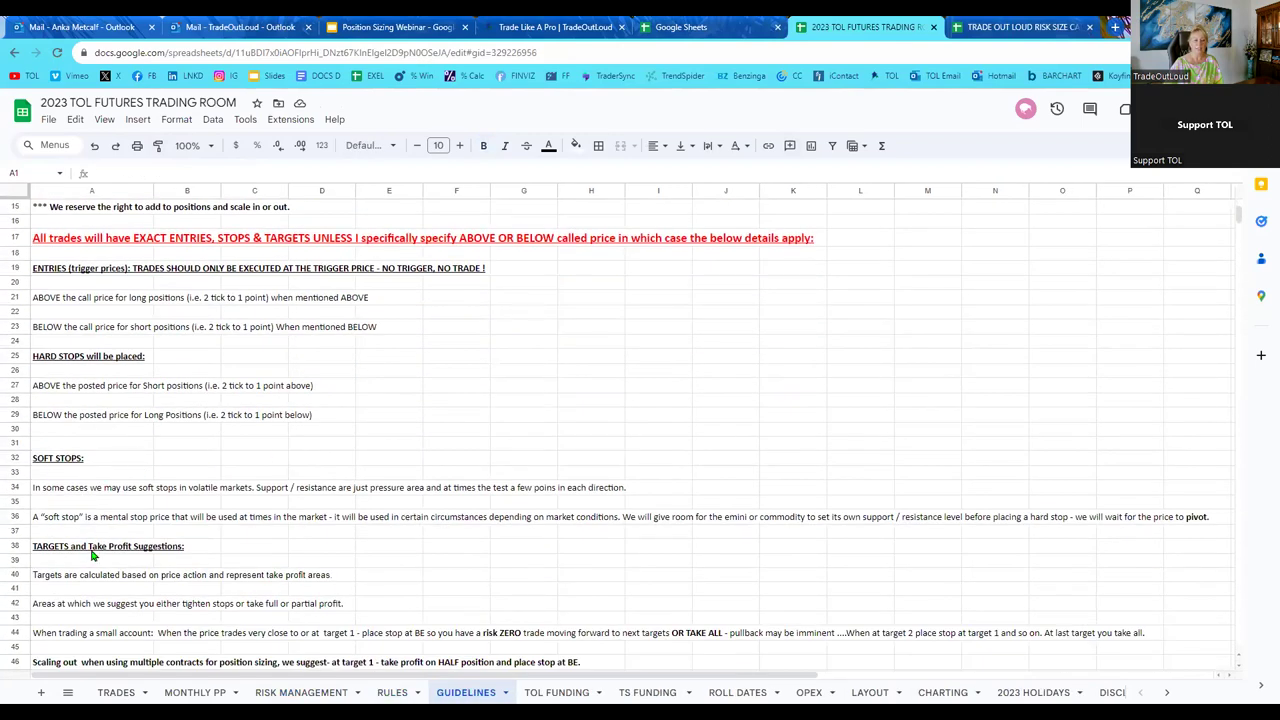
scroll(95, 580, "down", 4)
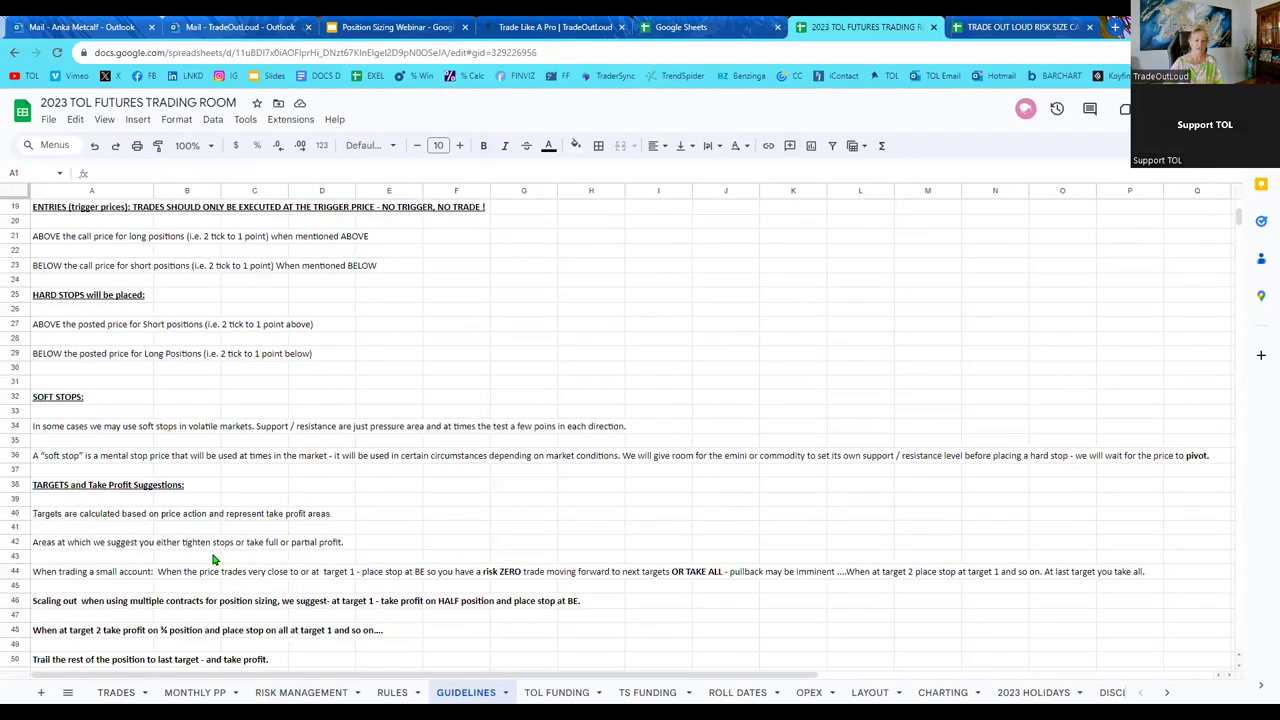
scroll(95, 600, "down", 1)
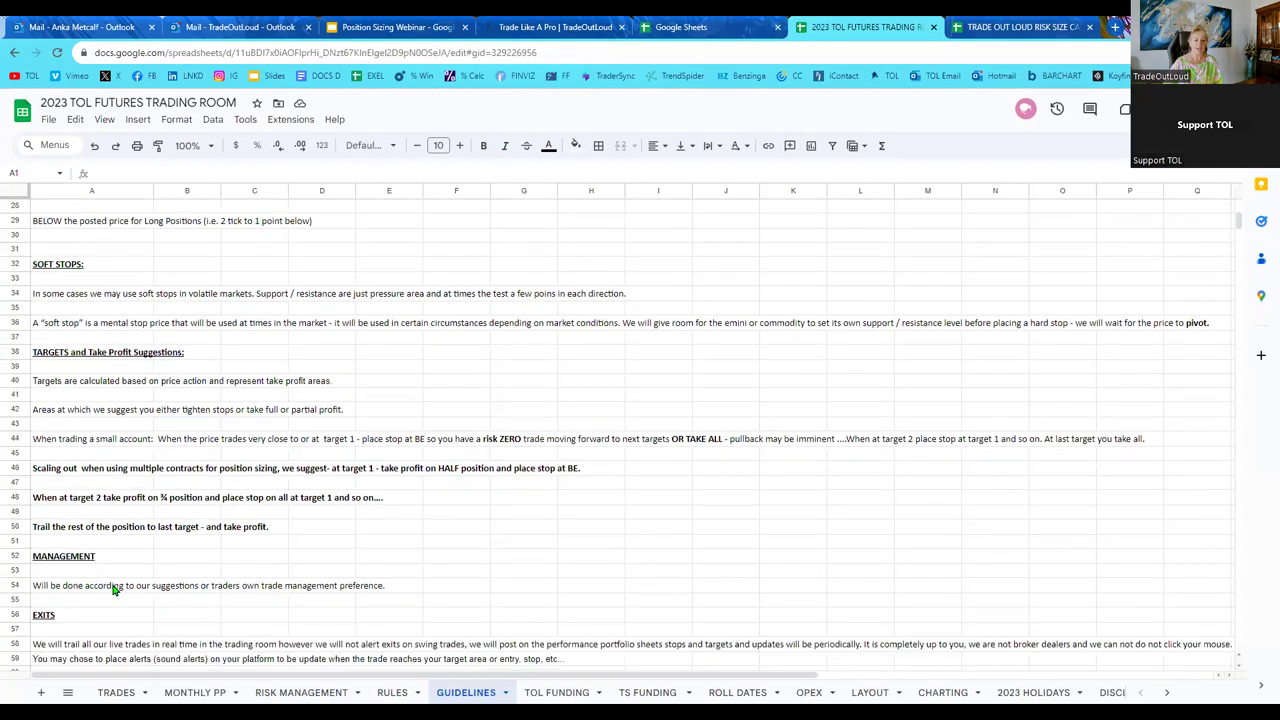
scroll(110, 590, "down", 1)
scroll(60, 570, "down", 1)
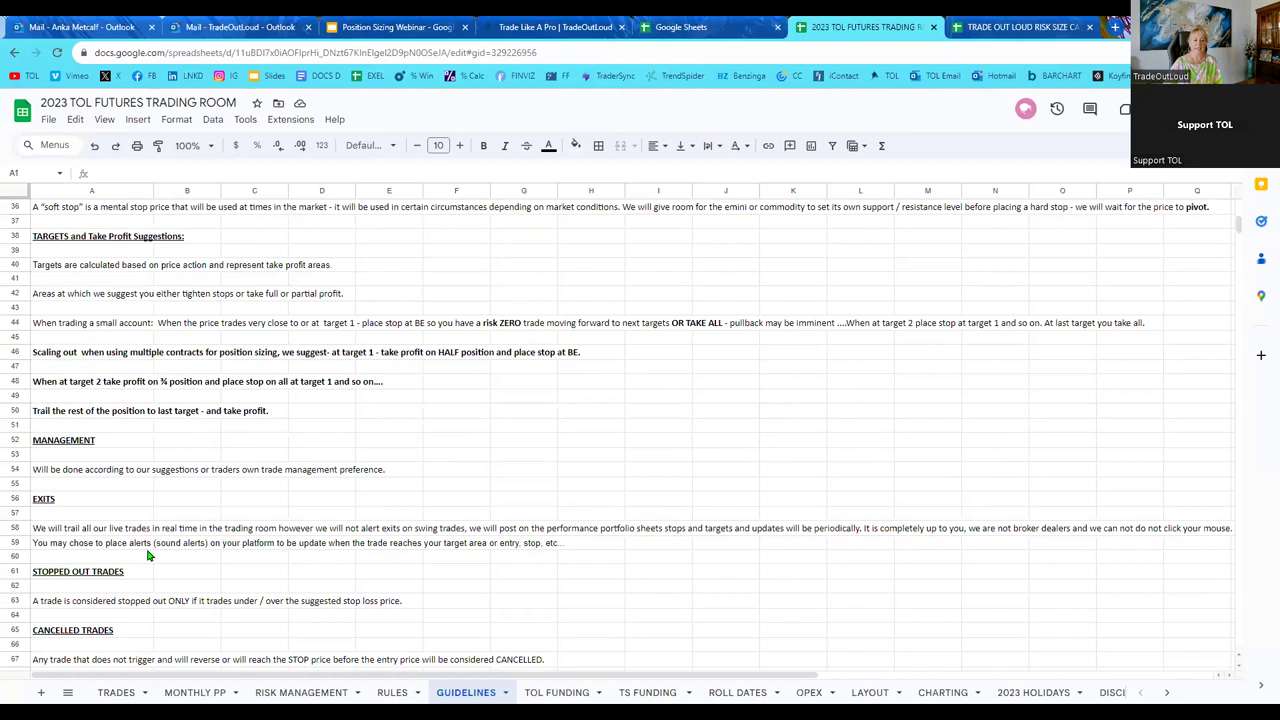
scroll(150, 582, "down", 1)
scroll(165, 580, "down", 1)
scroll(290, 590, "down", 1)
scroll(295, 593, "up", 4)
scroll(295, 593, "up", 10)
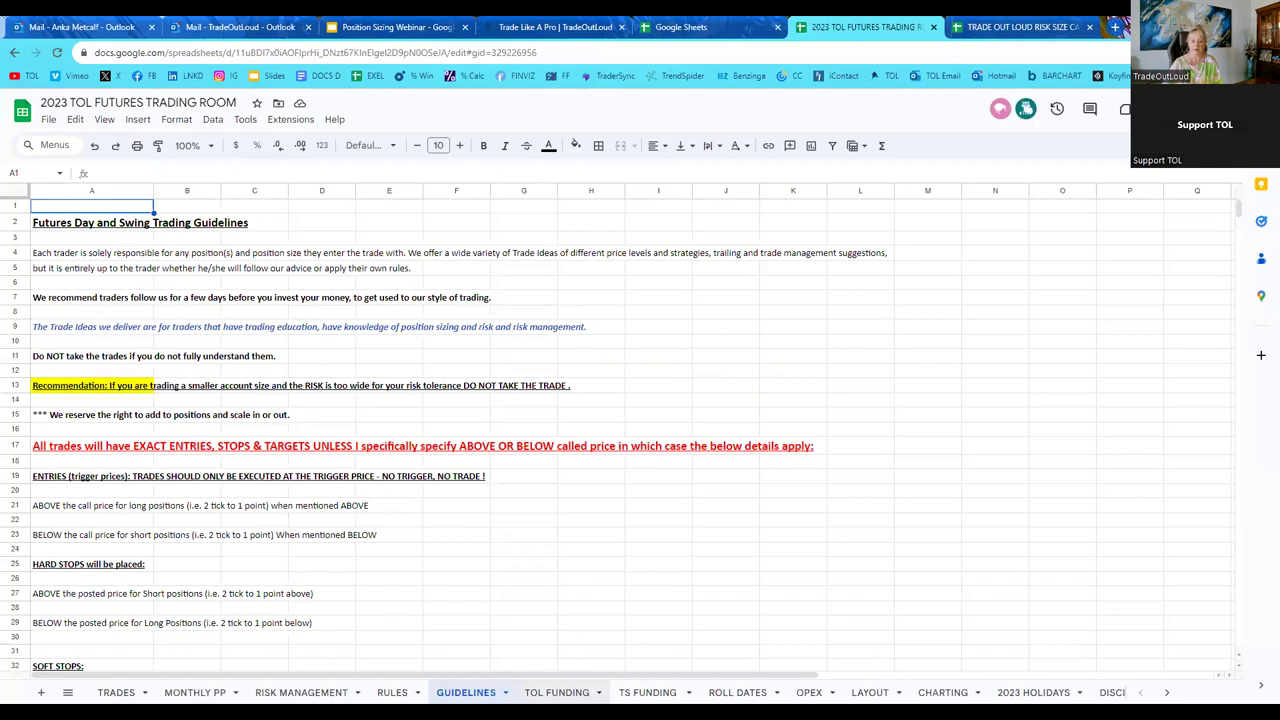
Show the funded account options on the TOL FUNDING sheet and the quarterly index futures dates on the ROLL DATES sheet.
left_click(563, 694)
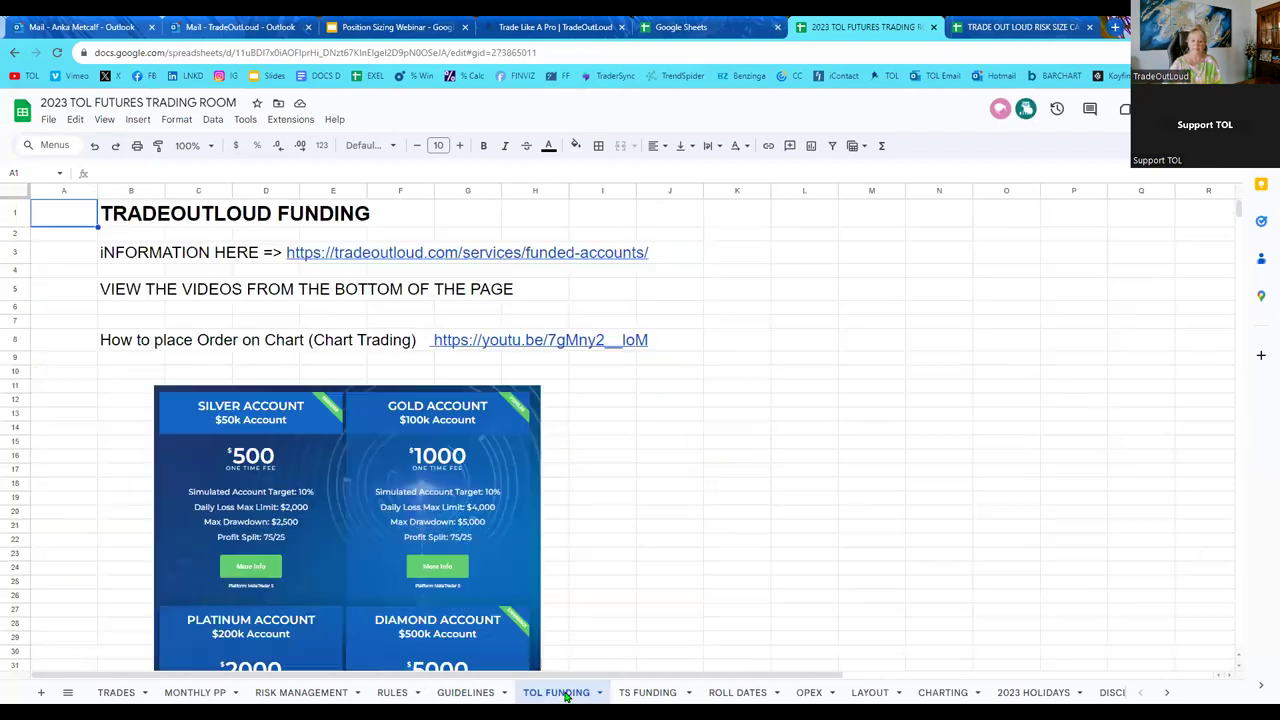
left_click(740, 694)
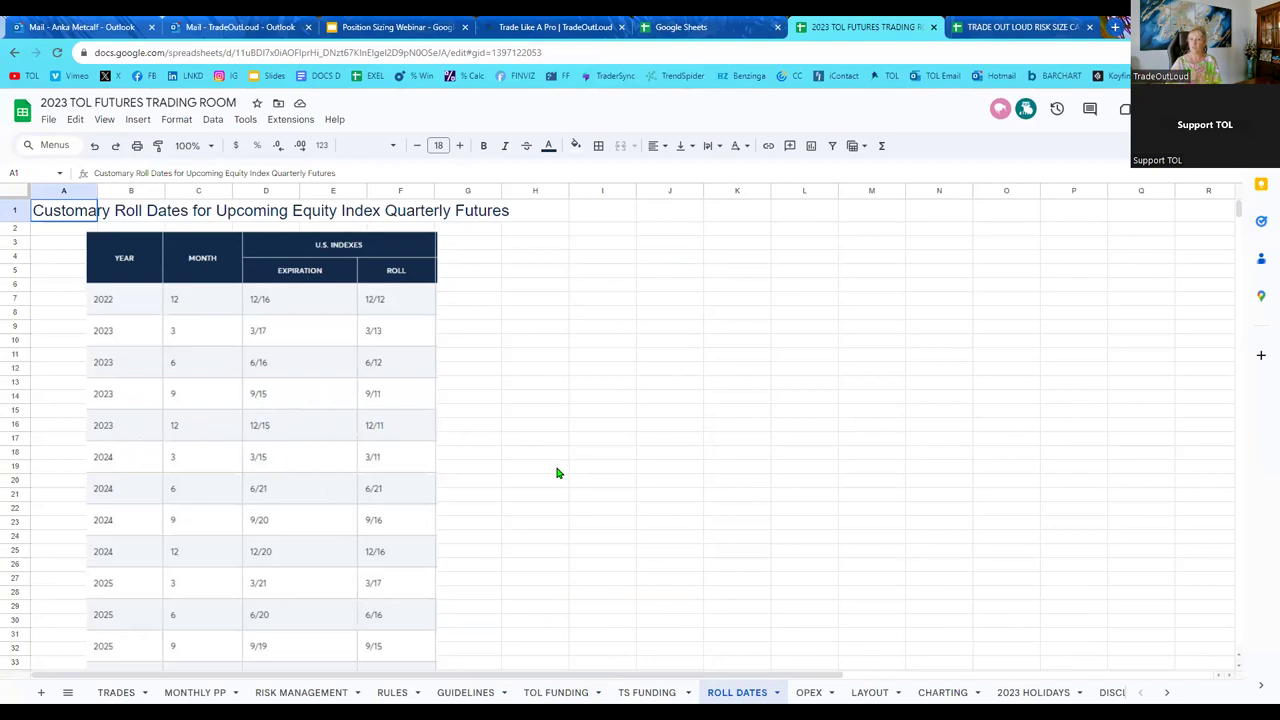
scroll(574, 462, "down", 2)
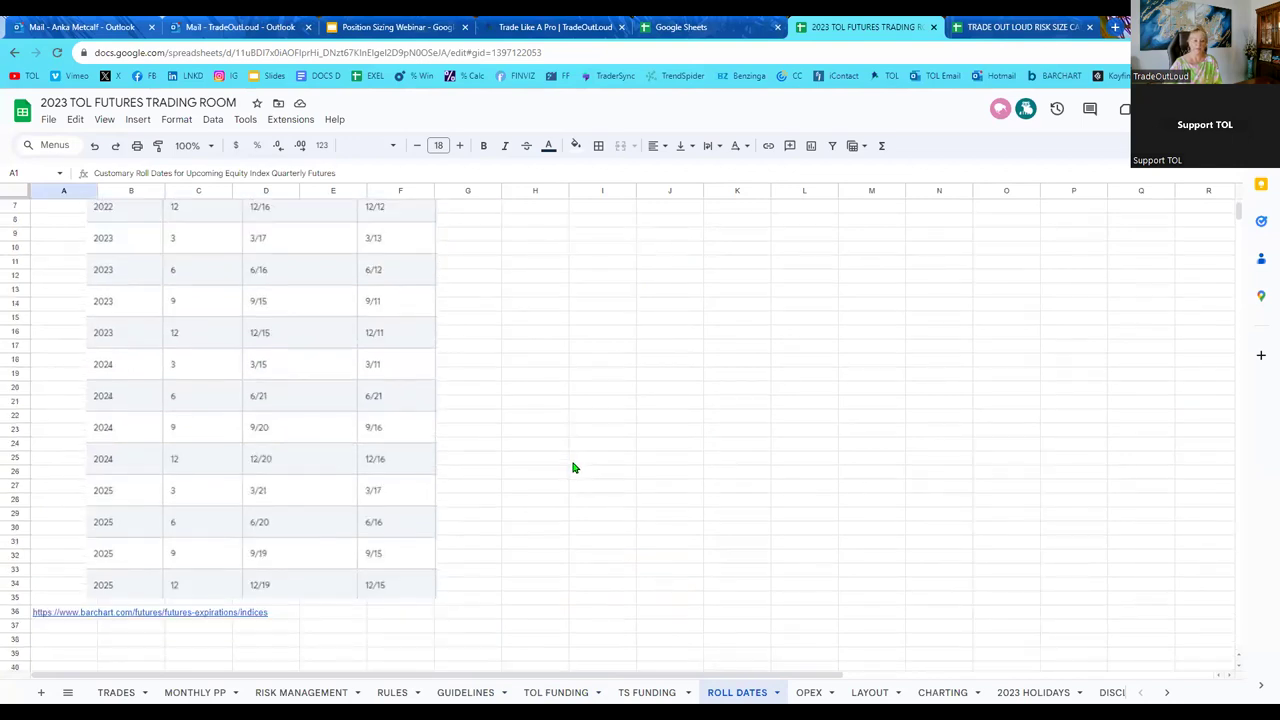
scroll(611, 497, "up", 1)
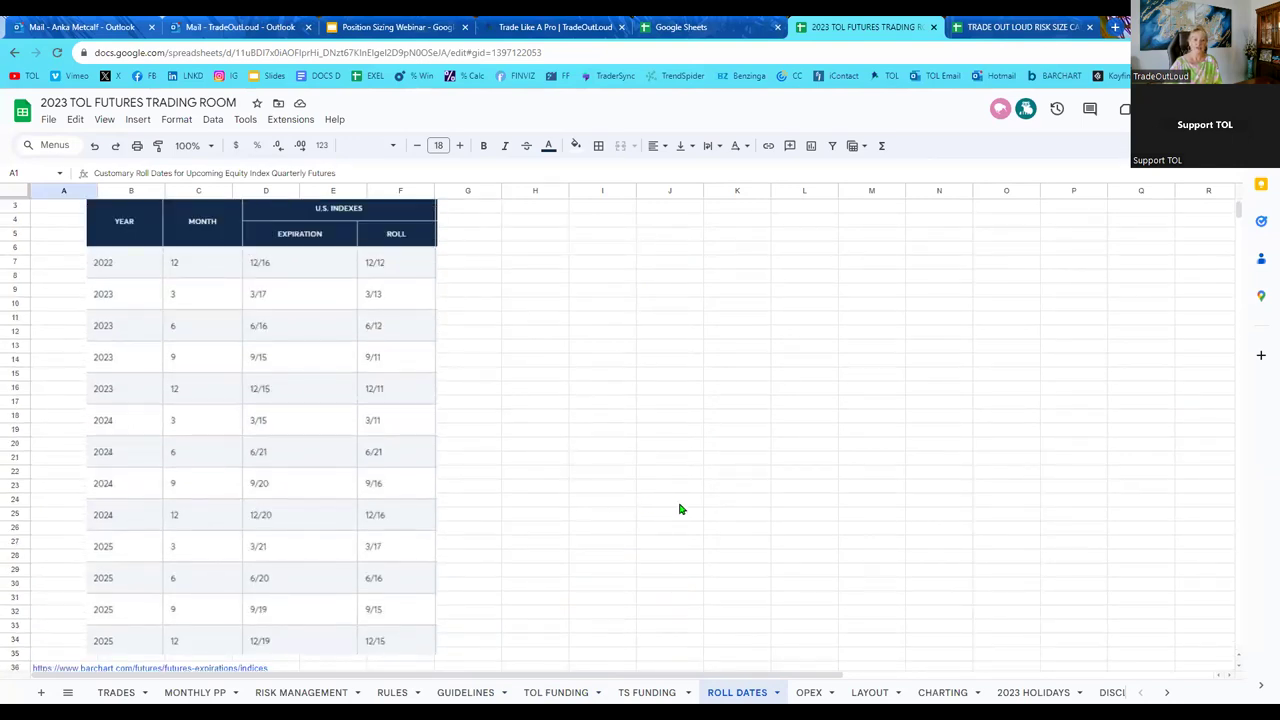
scroll(683, 484, "down", 1)
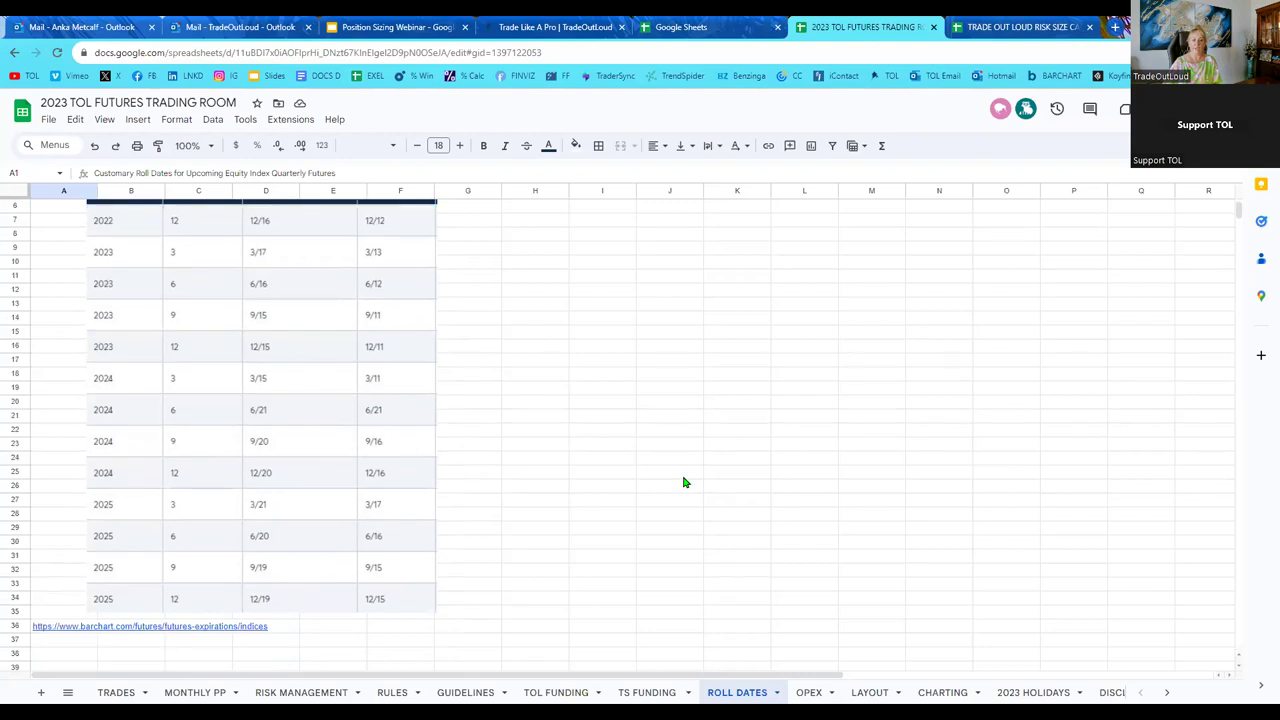
Show the expiration calendar on the OPEX sheet and the thinkorswim installation instructions on the LAYOUT sheet.
left_click(816, 693)
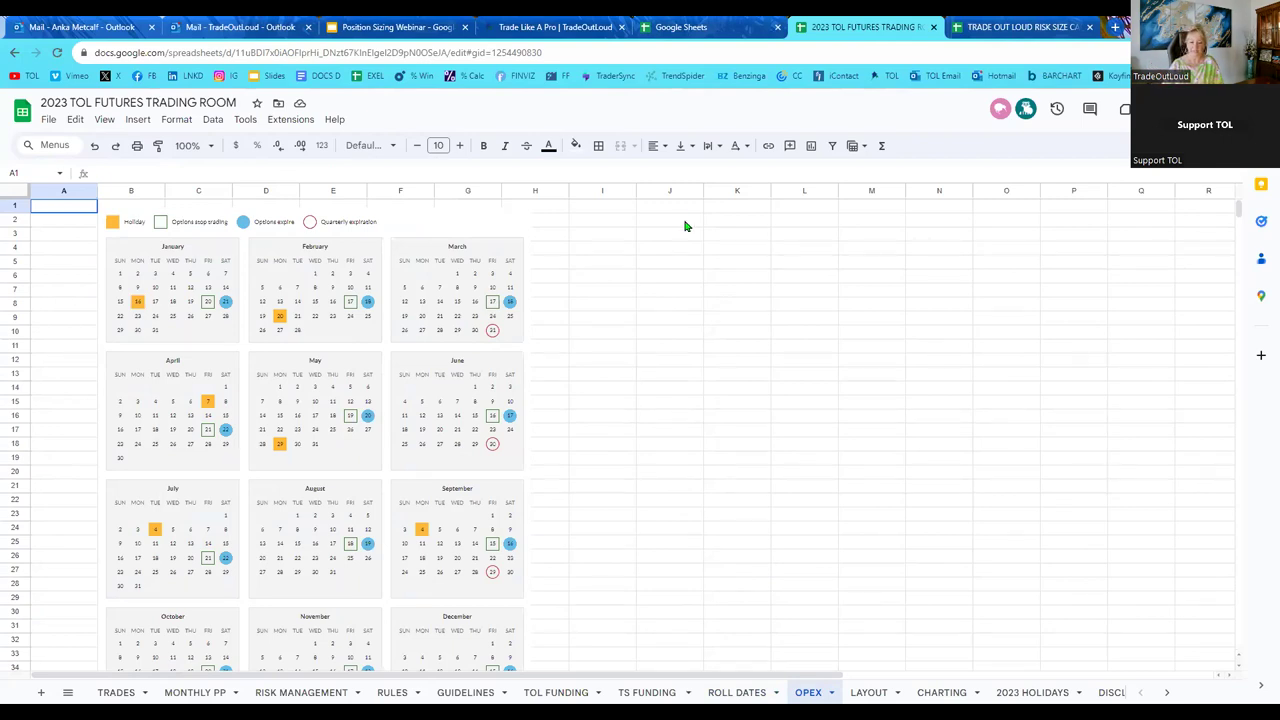
left_click(872, 691)
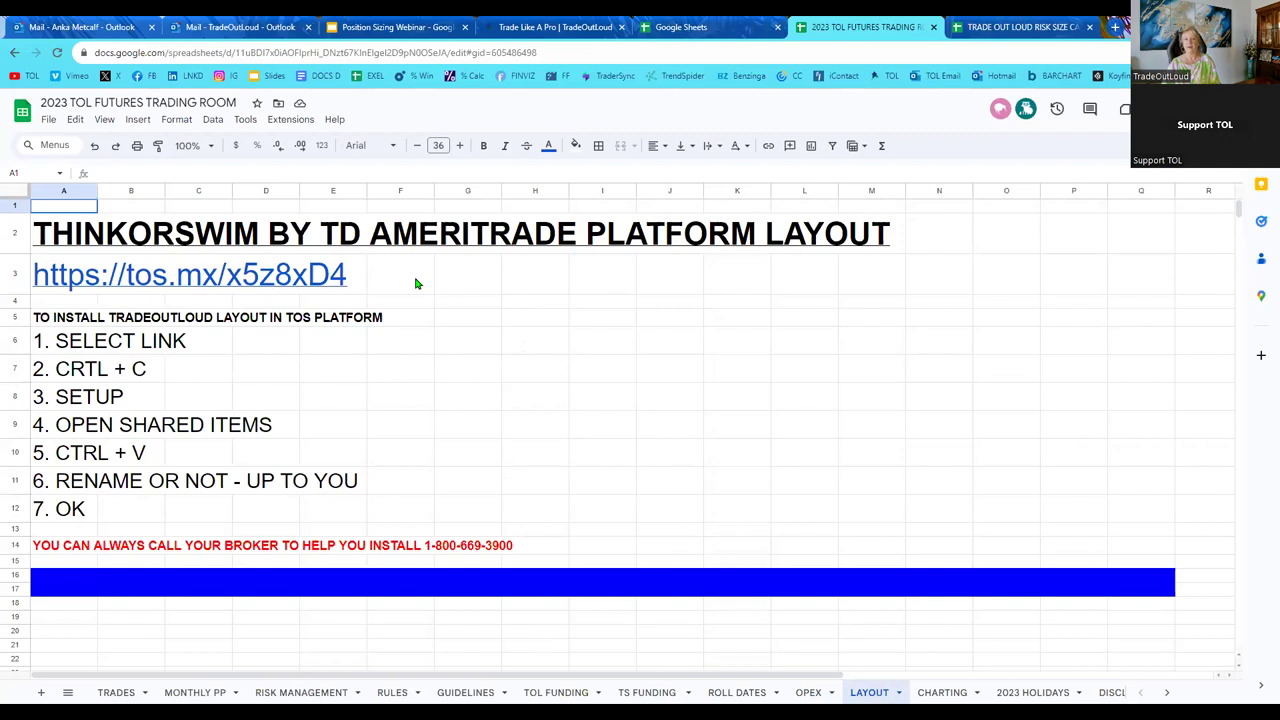
Show the TrendSpider offer on the CHARTING sheet and the trading room closing dates on the 2023 HOLIDAYS sheet.
left_click(929, 691)
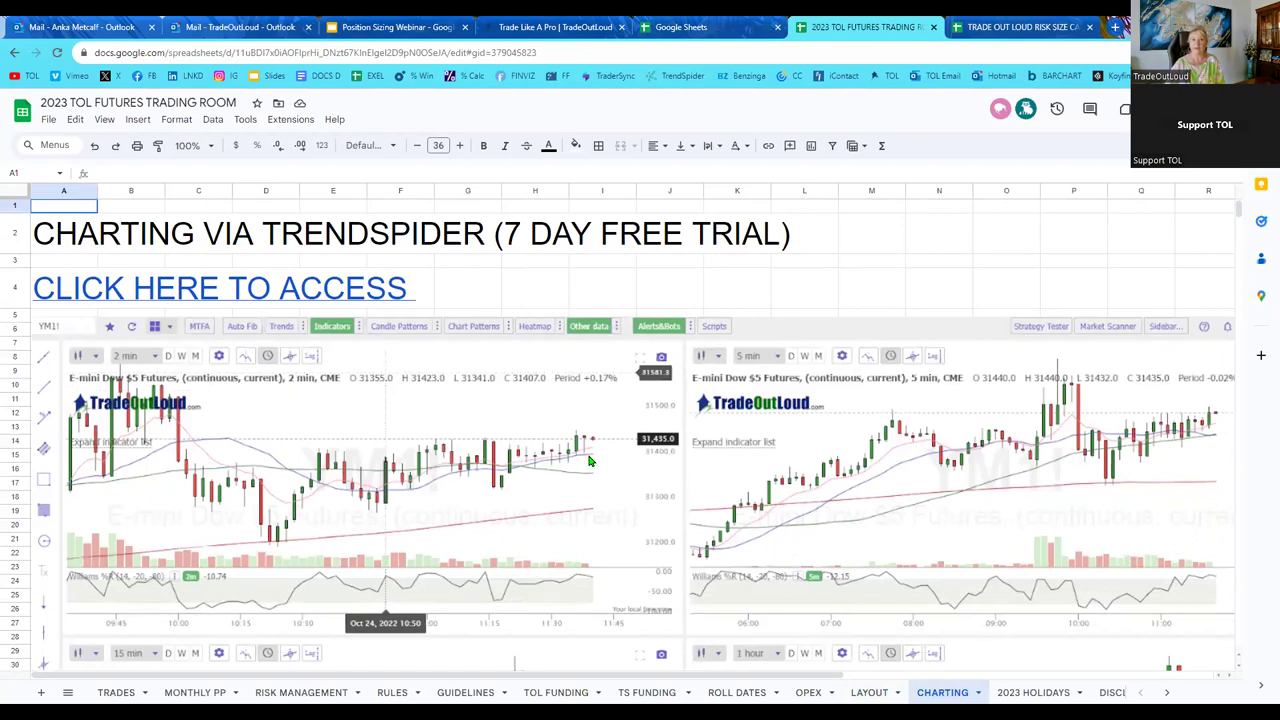
mouse_move(82, 35)
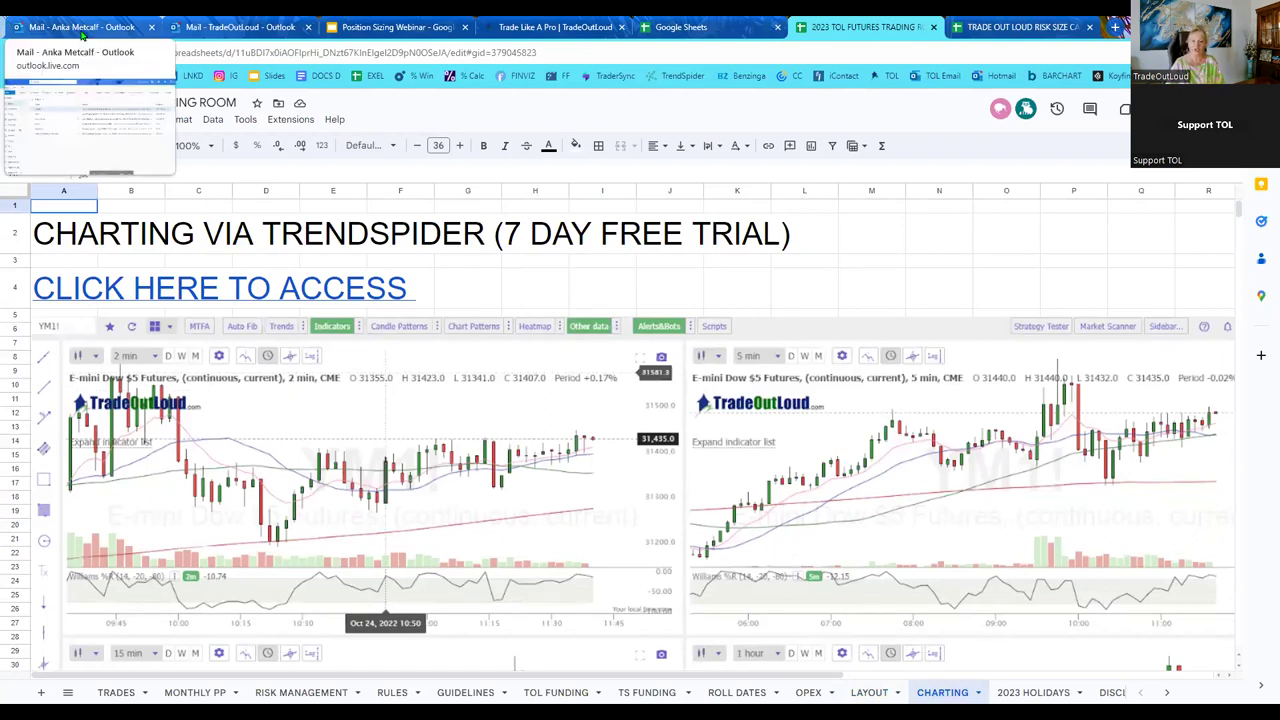
left_click(1040, 700)
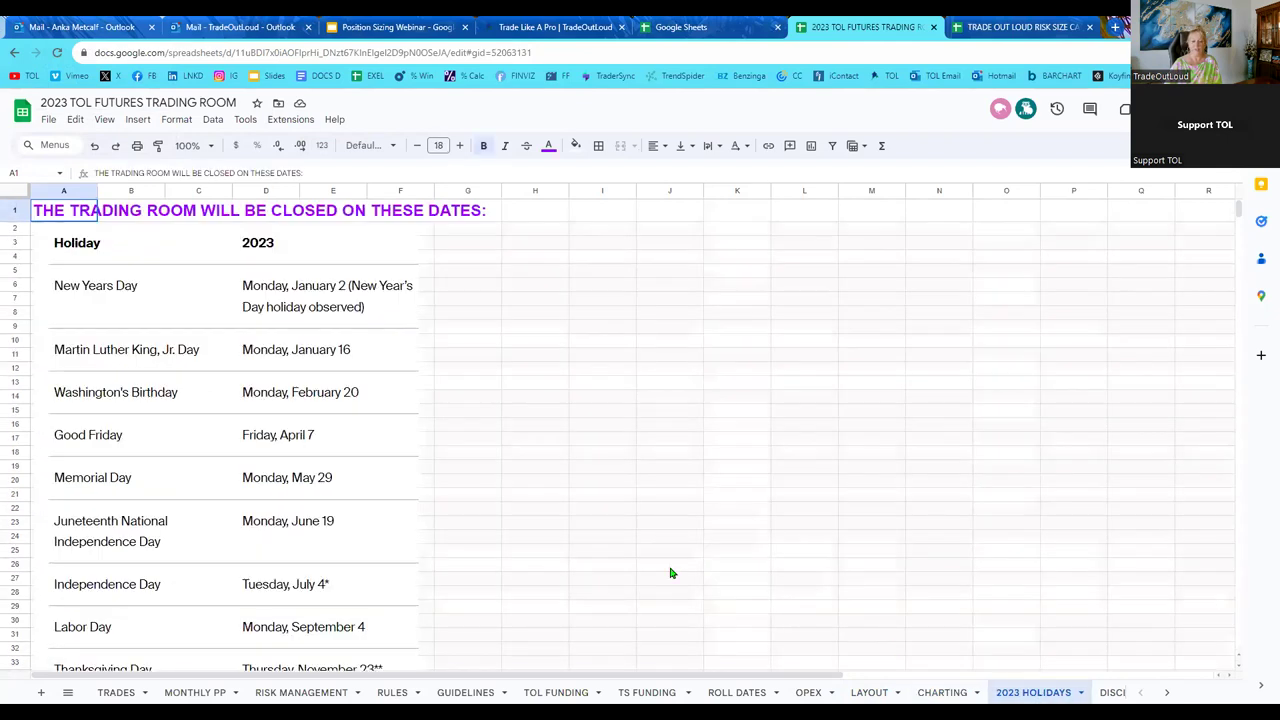
Go through the remaining reference sheets INDICATORS, LIMIT DOWN and DISCORD.
left_click(1166, 692)
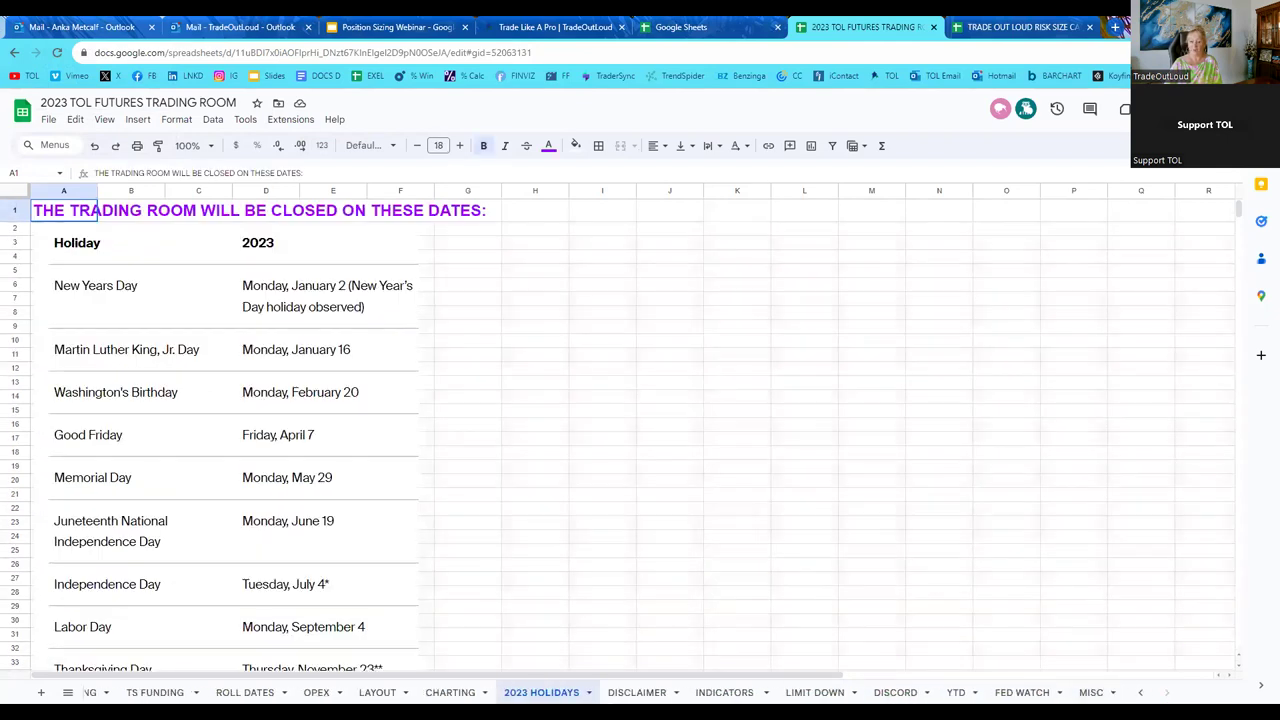
left_click(735, 700)
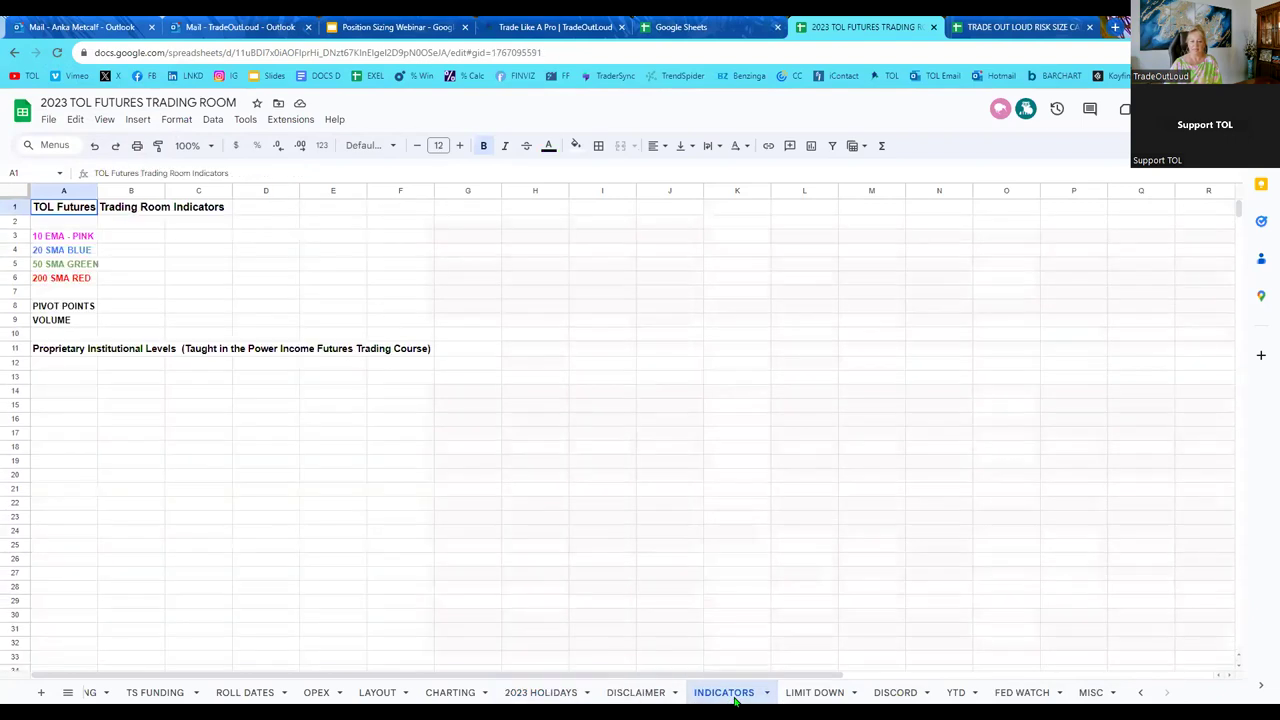
left_click(808, 700)
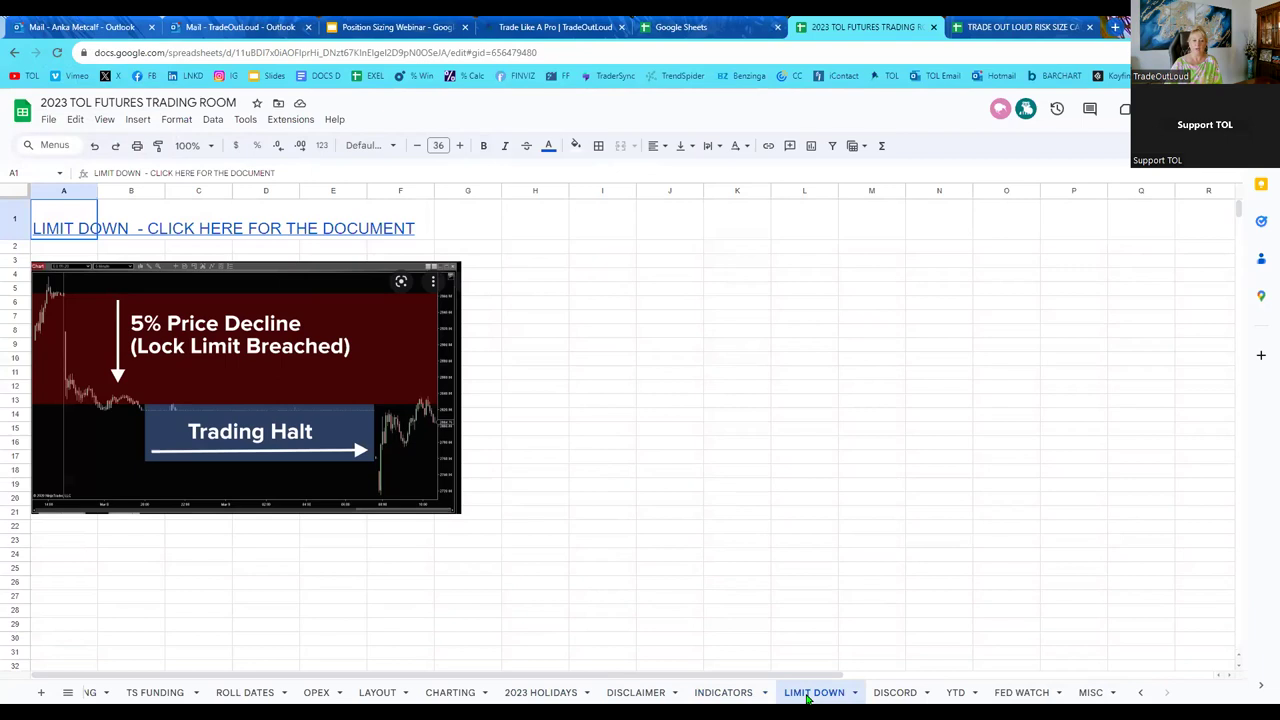
left_click(896, 693)
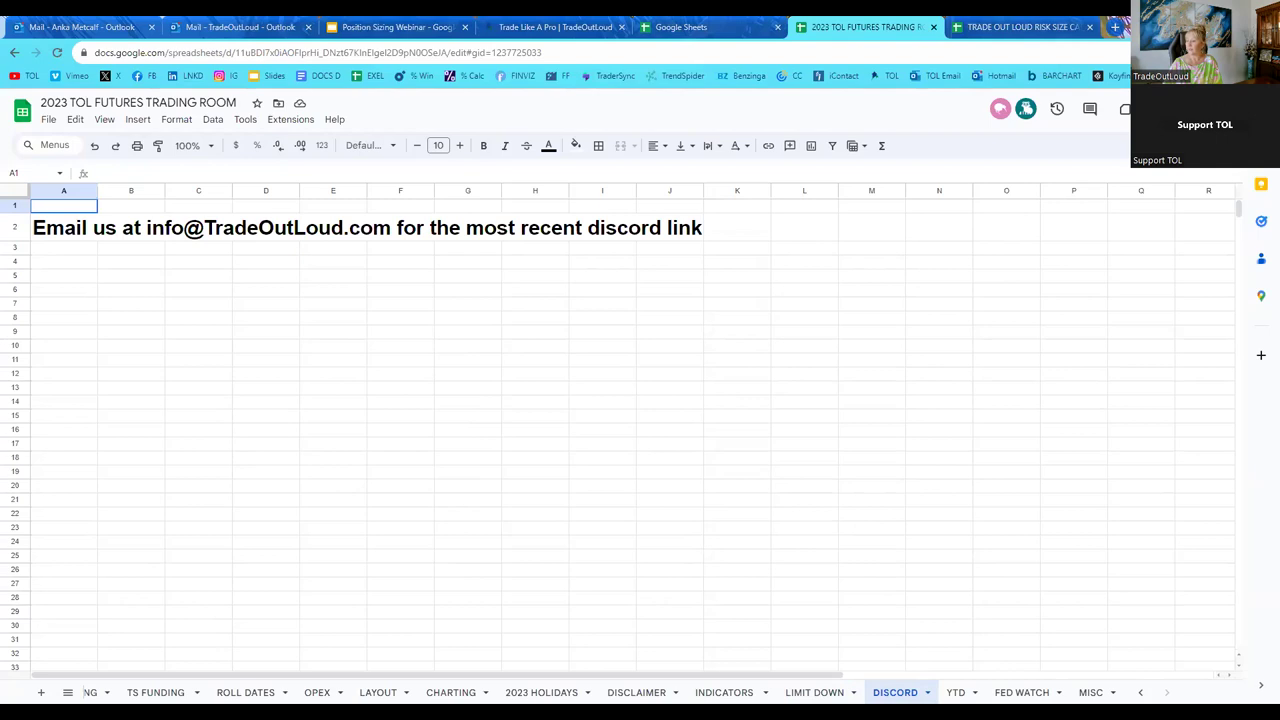
Return to the TRADE OUT LOUD RISK SIZE CALCULATOR spreadsheet and close it.
left_click(1030, 28)
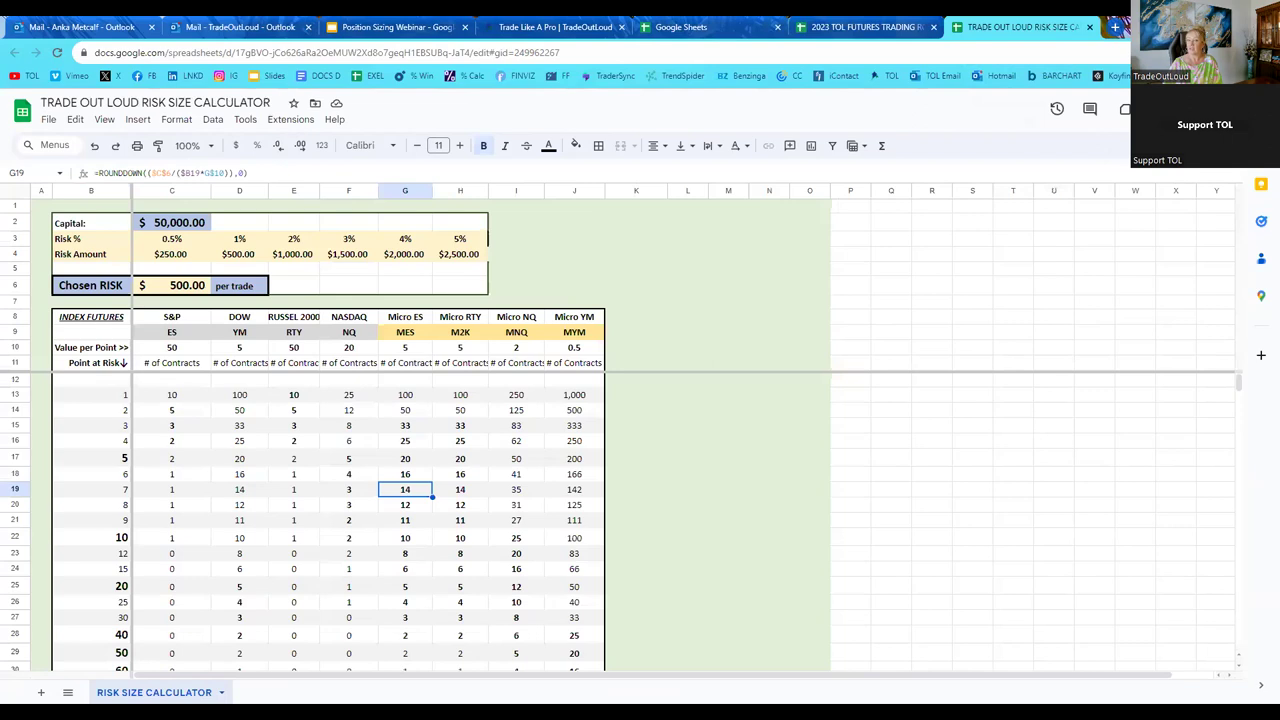
key("ctrl+w")
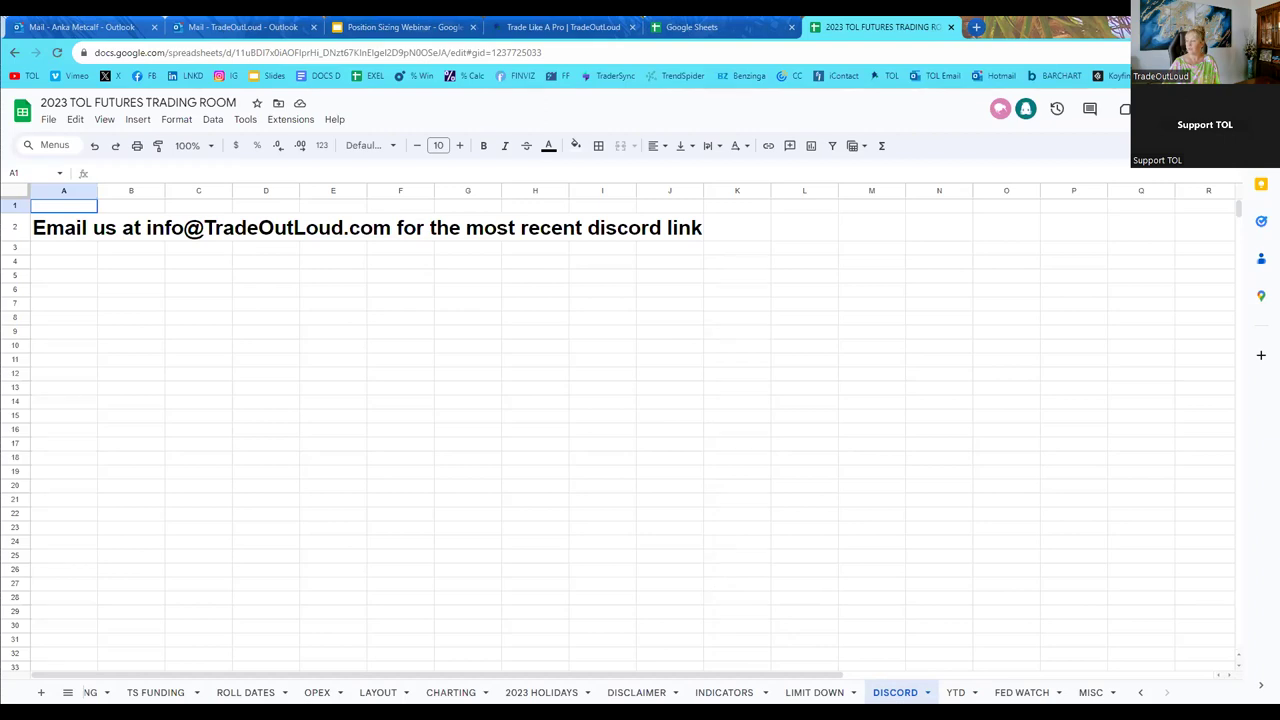
Switch to the TOL Futures profile on X and examine the $RTY_F post's weekly chart and Russell 2000 seasonal chart enlarged.
key("alt+Tab")
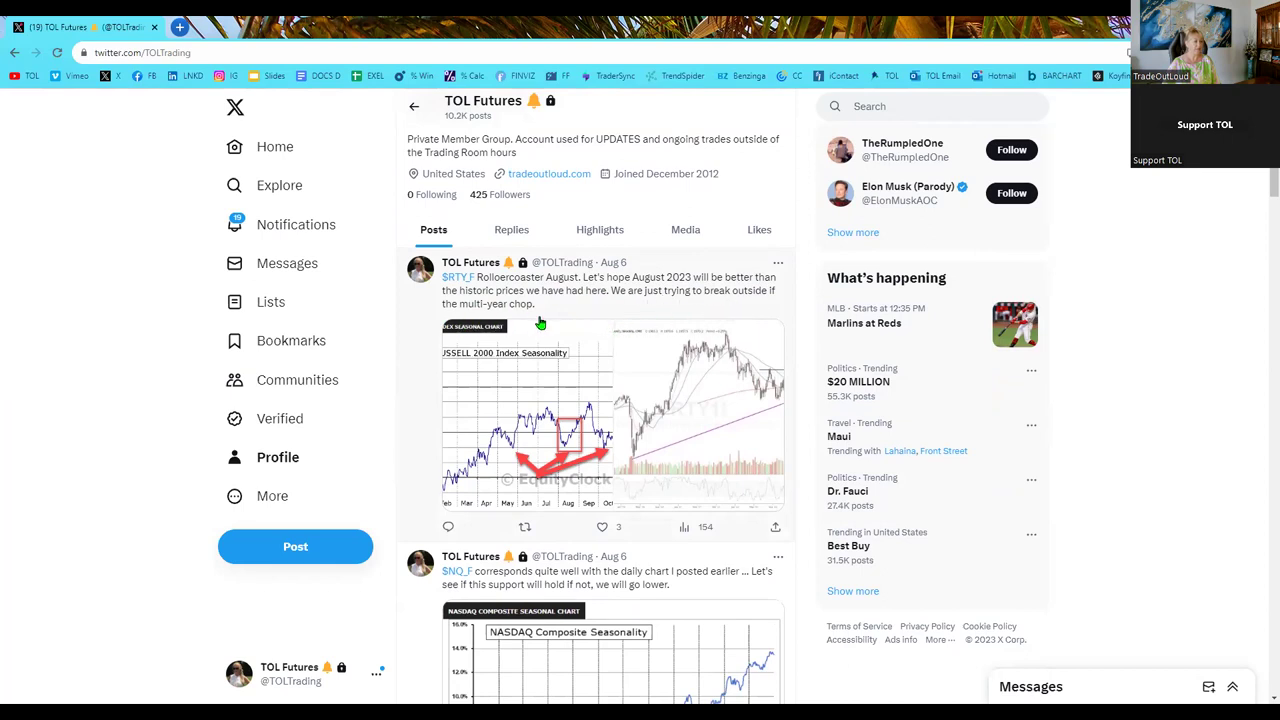
left_click(721, 418)
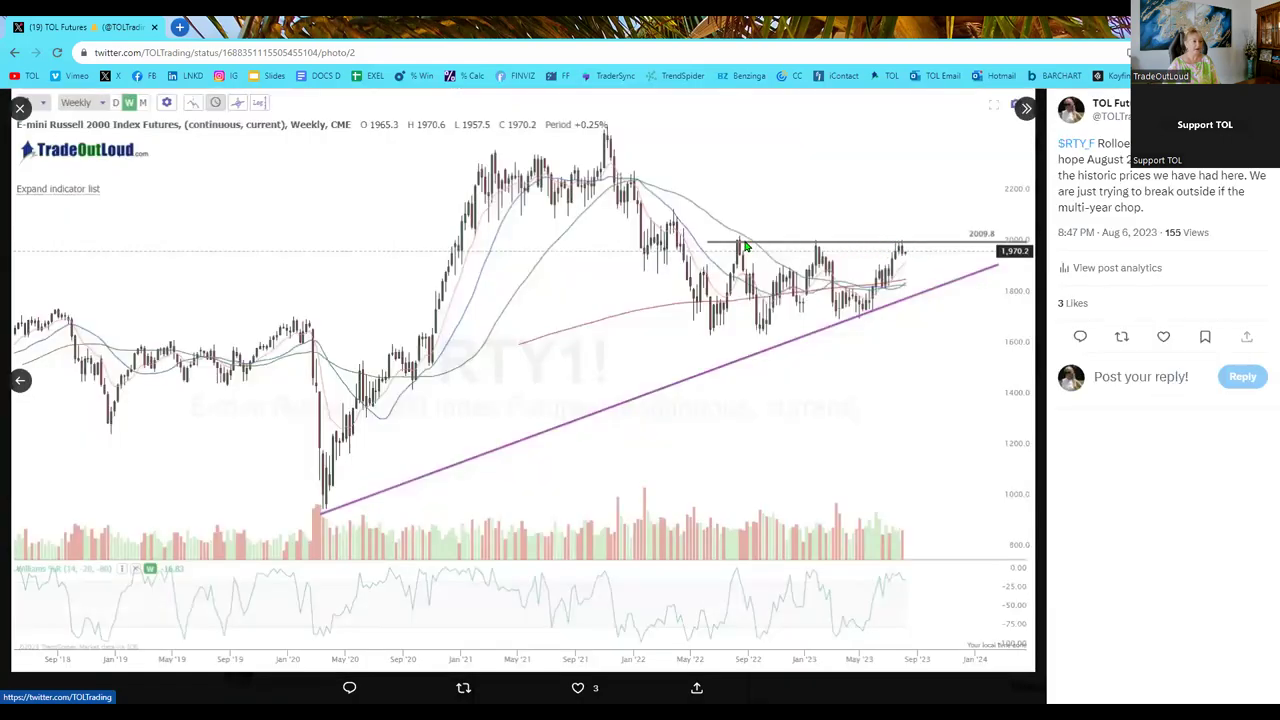
left_click(20, 380)
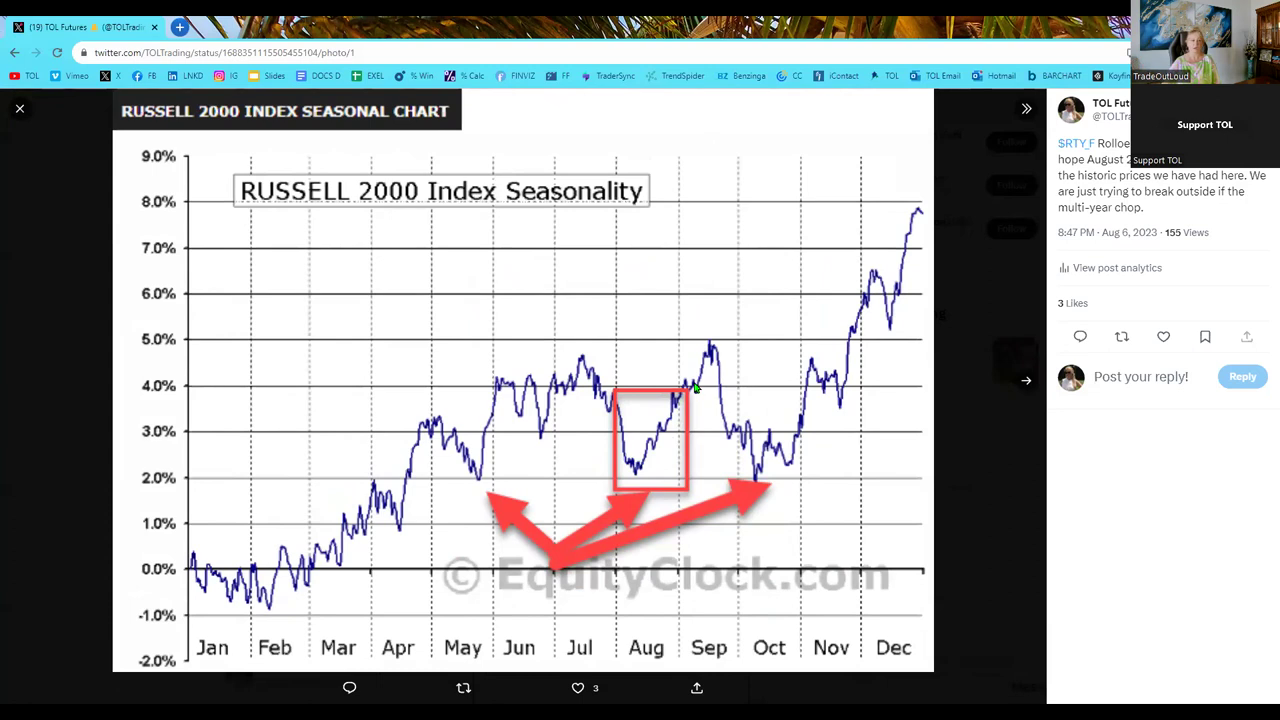
left_click(19, 108)
Browse the Aug 6 Nasdaq and S&P 500 seasonality posts and examine the enlarged Dow Jones Utility Average seasonal chart.
scroll(689, 418, "down", 2)
scroll(689, 418, "down", 2)
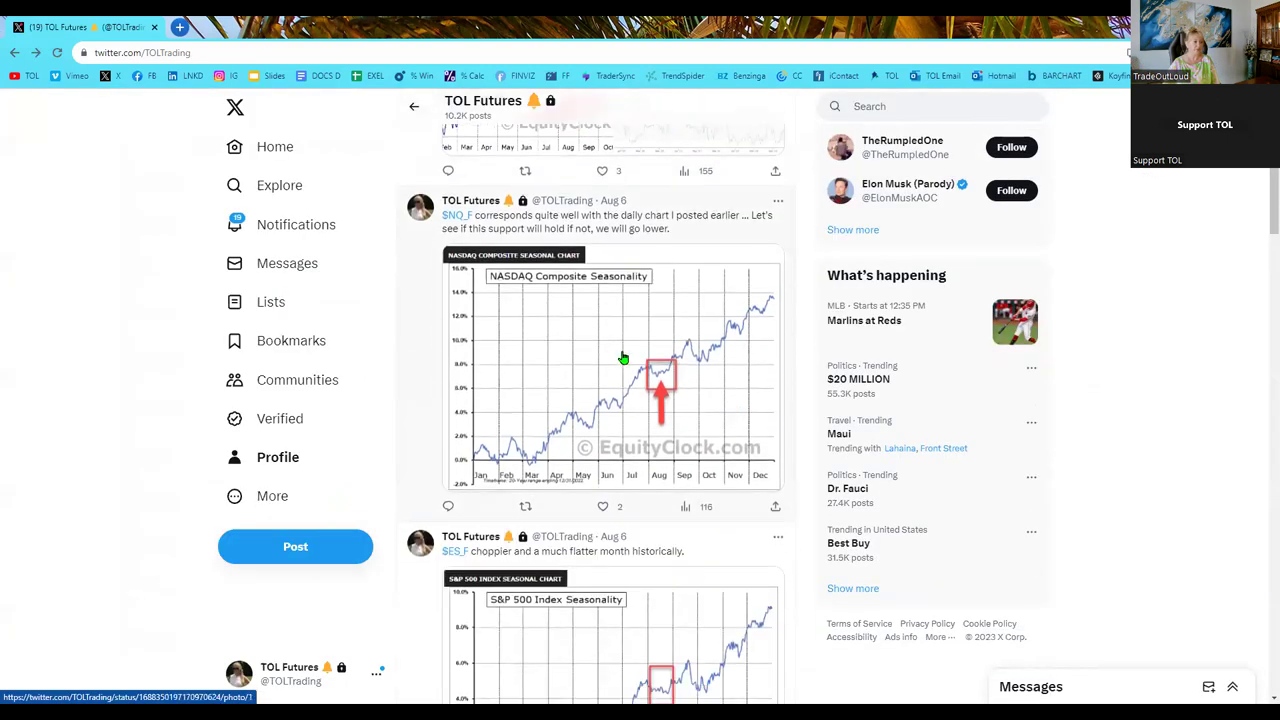
scroll(632, 366, "down", 6)
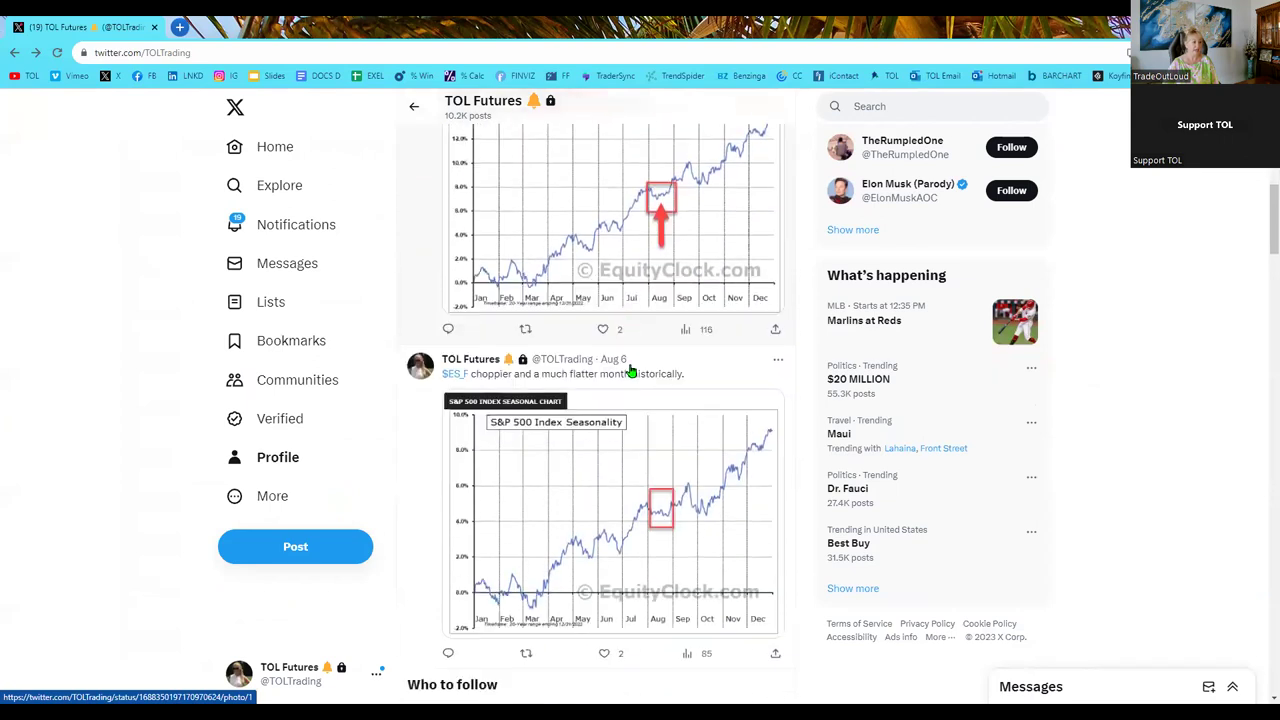
scroll(605, 372, "down", 5)
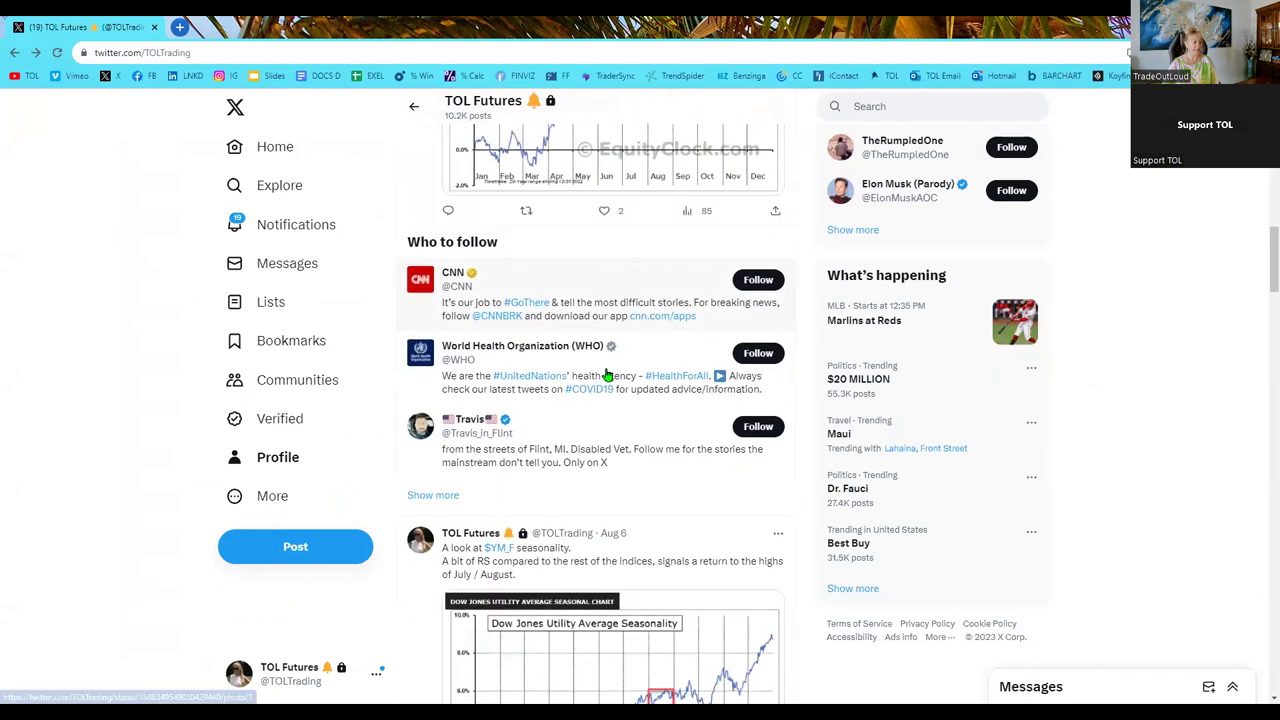
scroll(622, 268, "up", 1)
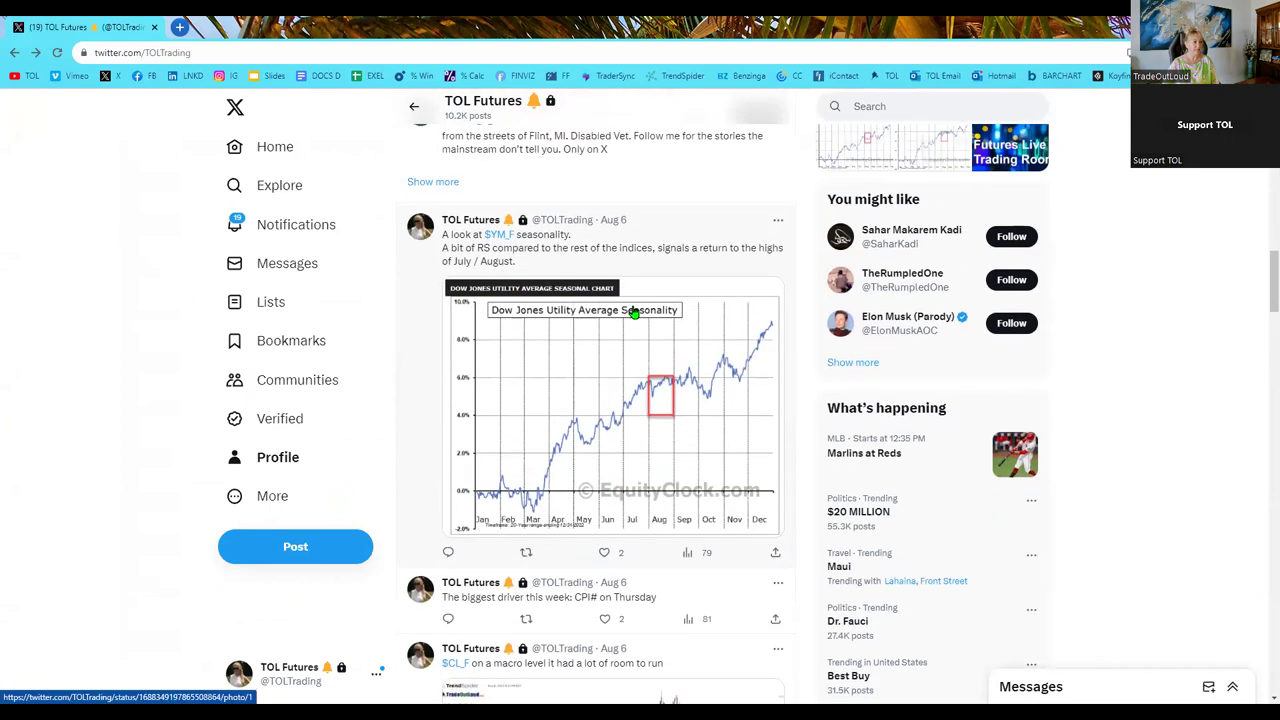
left_click(662, 410)
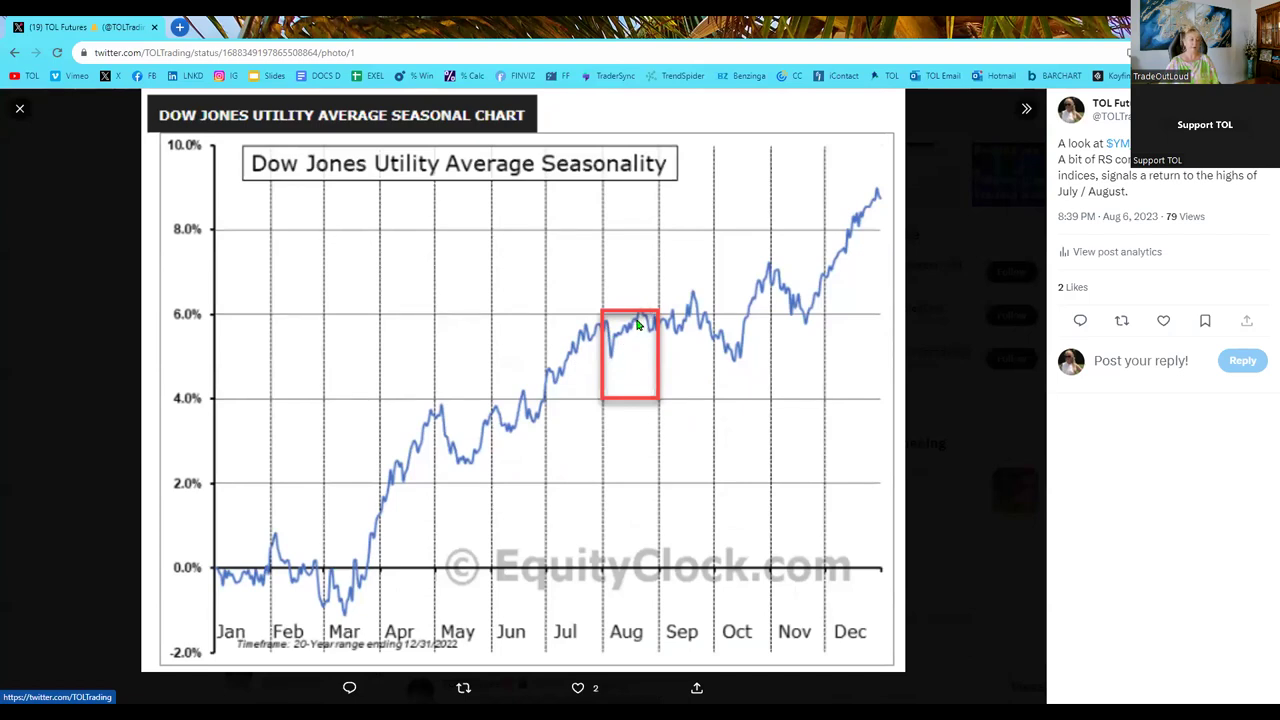
left_click(21, 109)
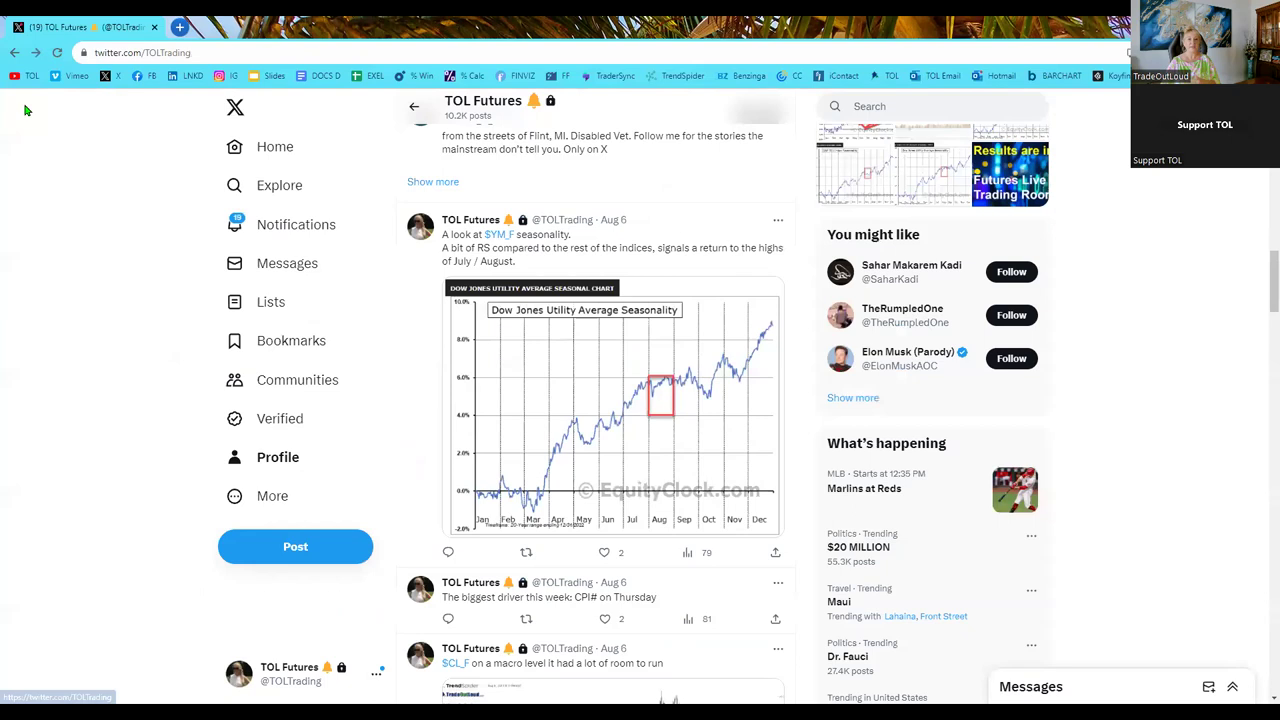